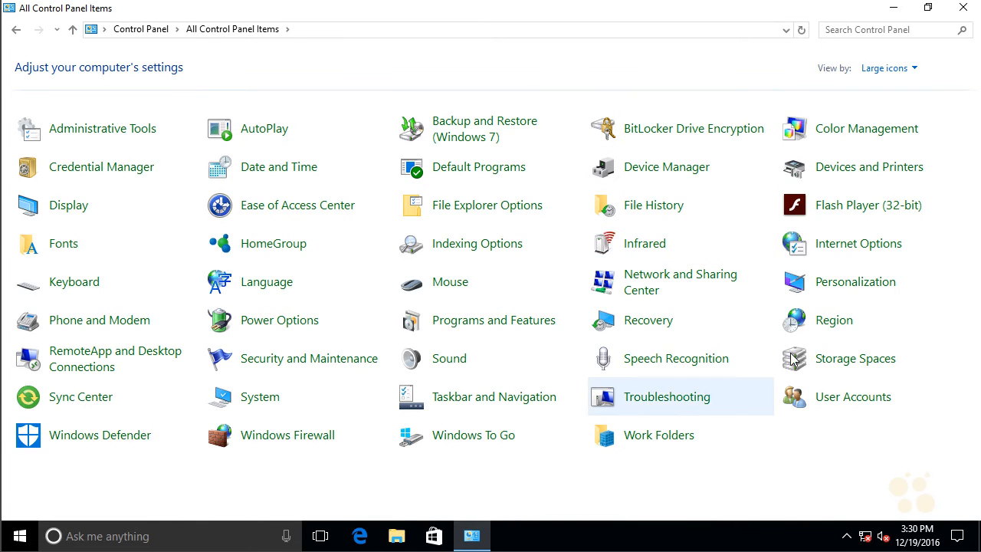
Step: Create a new storage pool in Storage Spaces using only Disk 1, leaving Disk 2 out
left_click(850, 364)
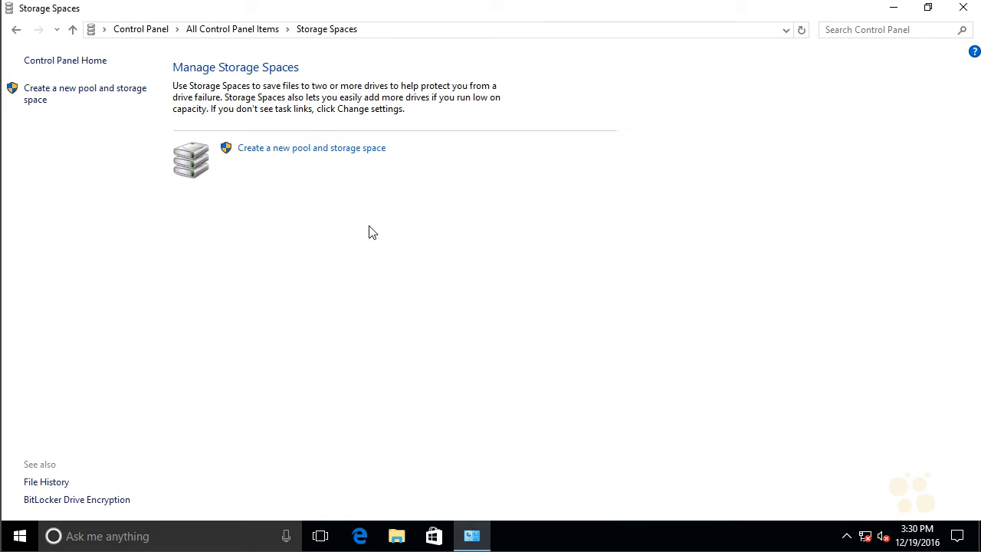
left_click(347, 150)
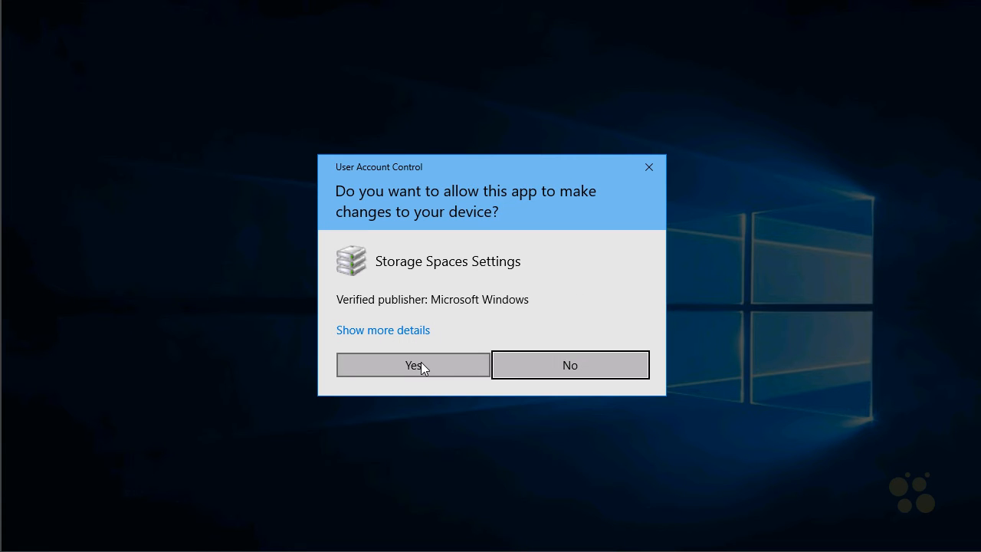
left_click(420, 364)
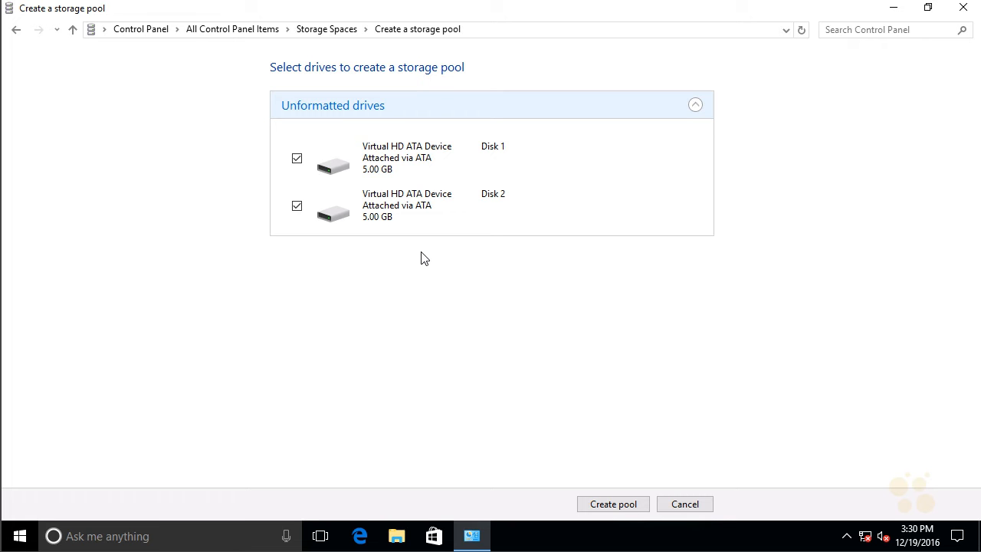
left_click(296, 207)
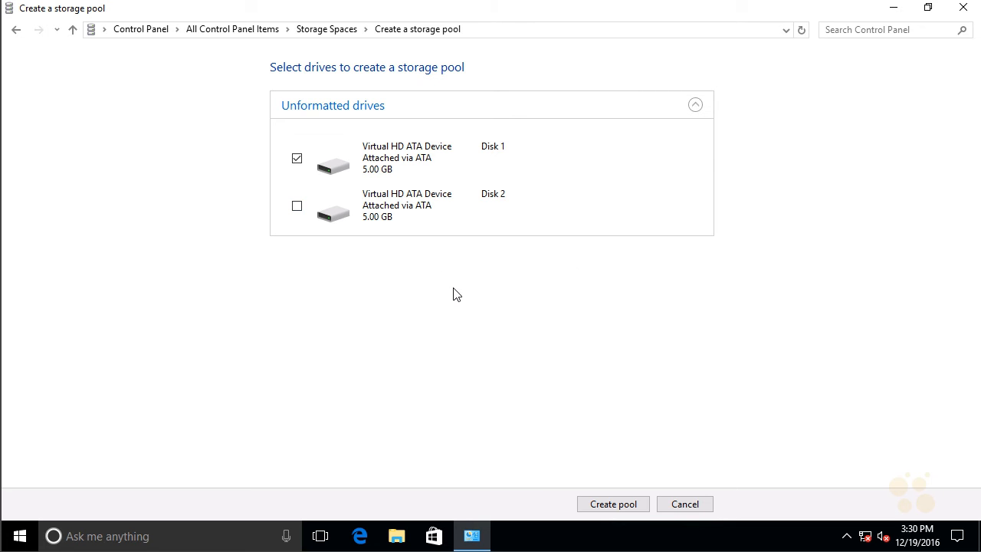
left_click(610, 499)
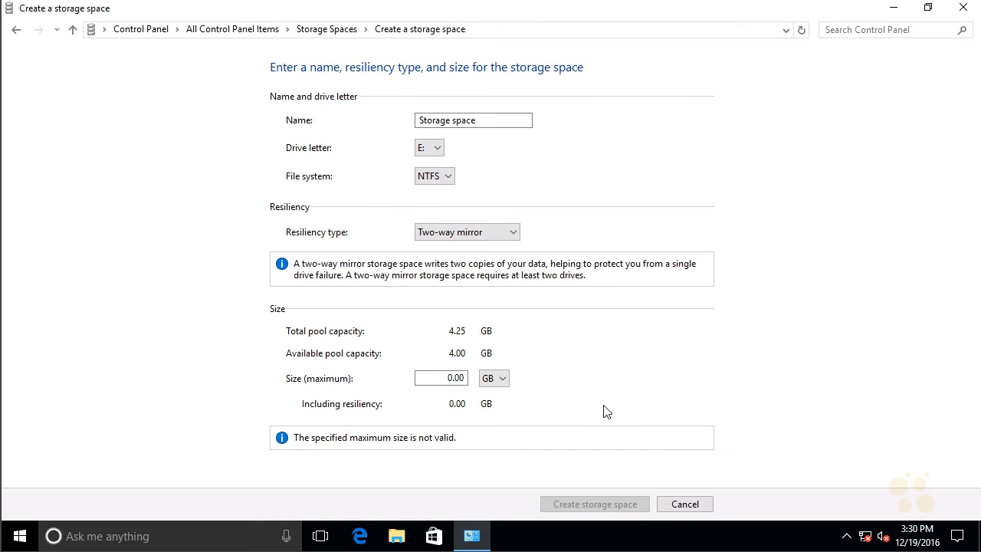
Step: Review the name, drive letter and file system options for the new storage space, keeping NTFS selected
left_click(491, 124)
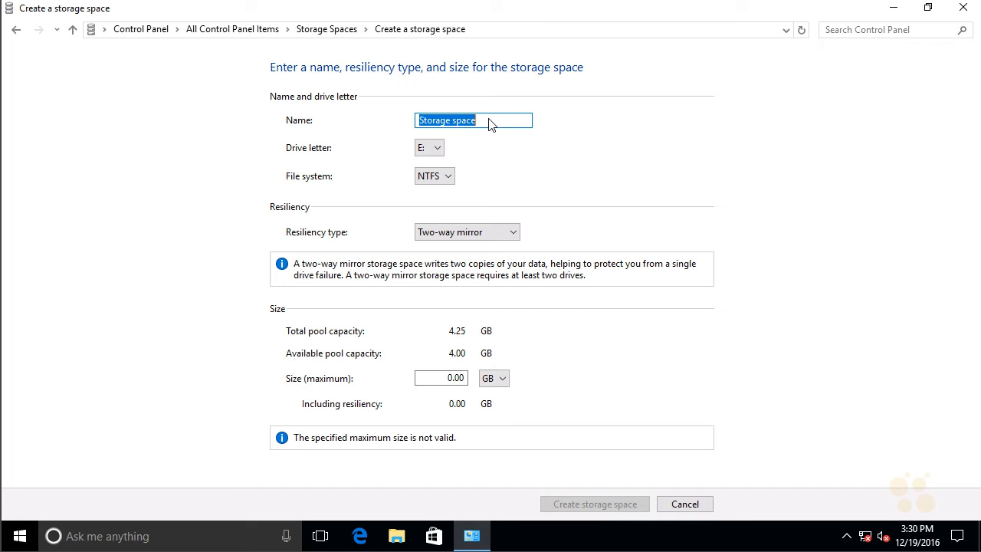
left_click(439, 150)
left_click(442, 154)
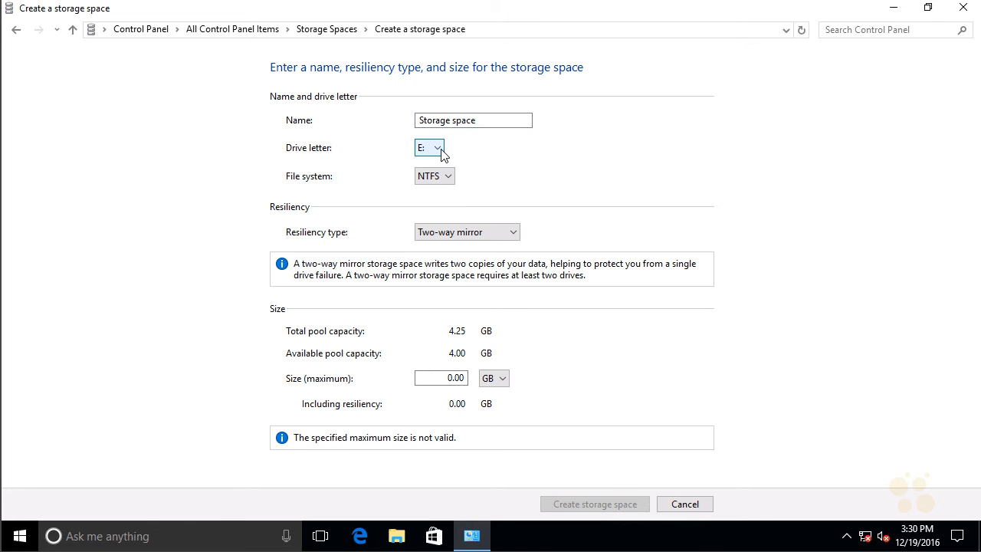
left_click(452, 179)
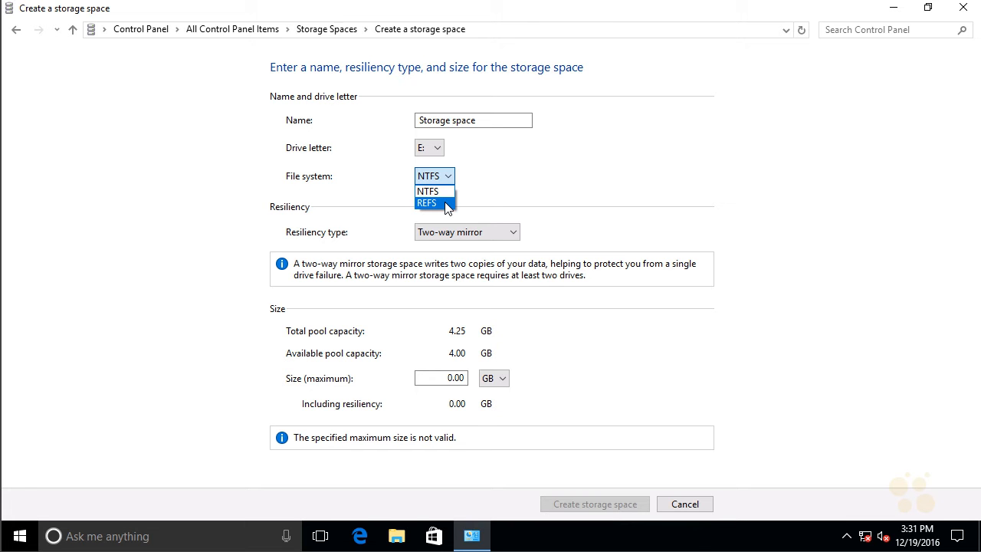
left_click(441, 191)
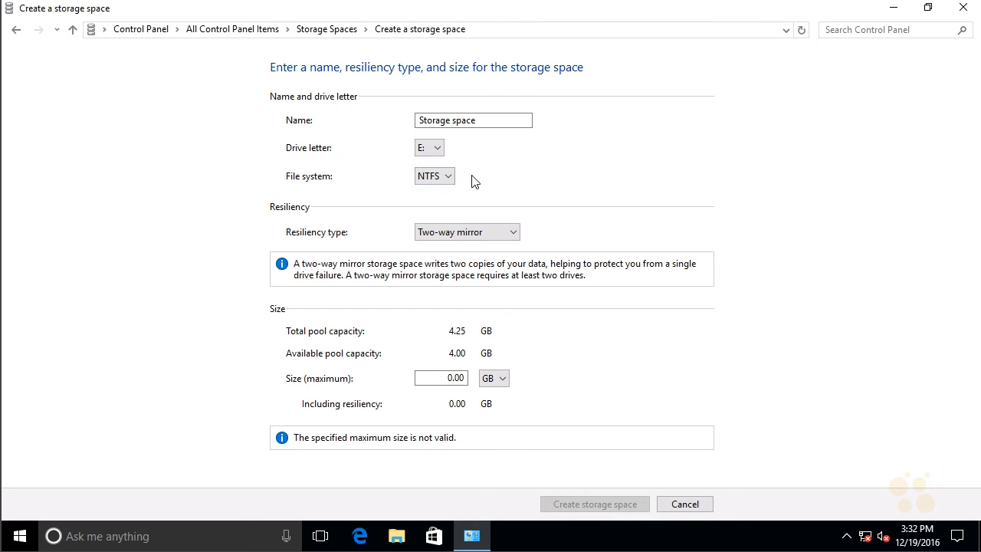
Step: Try the Parity, Two-way mirror and Three-way mirror resiliency types one after another to compare their requirements
left_click(514, 234)
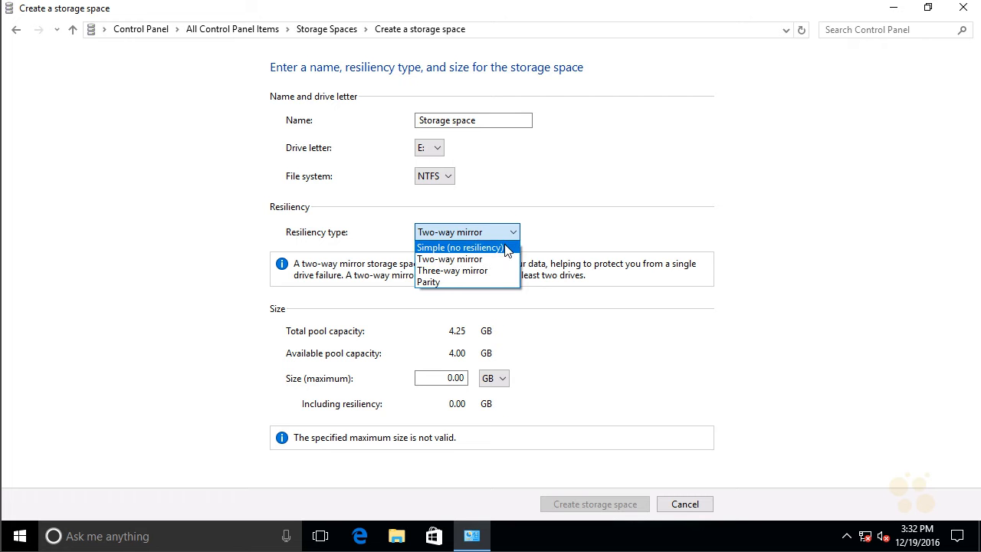
left_click(450, 288)
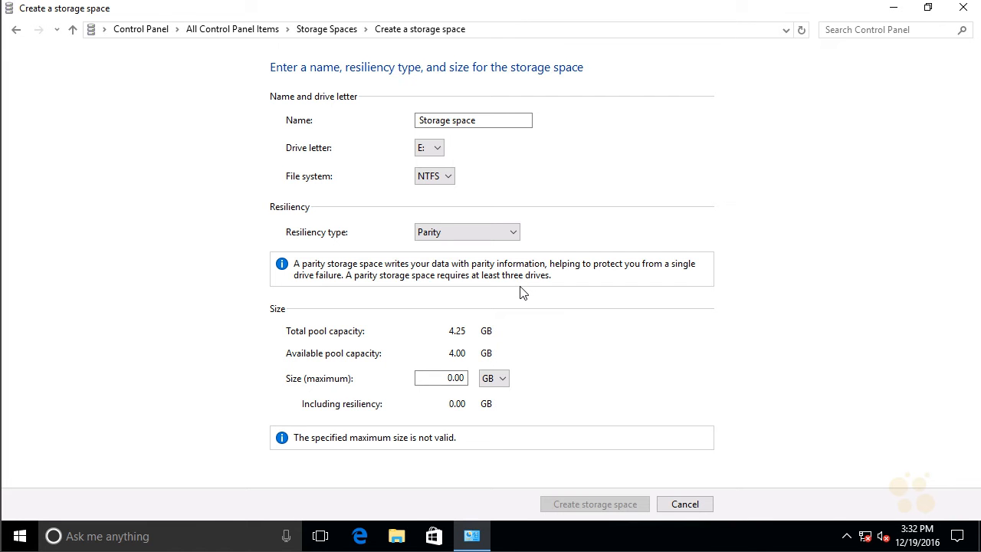
left_click(513, 235)
left_click(479, 259)
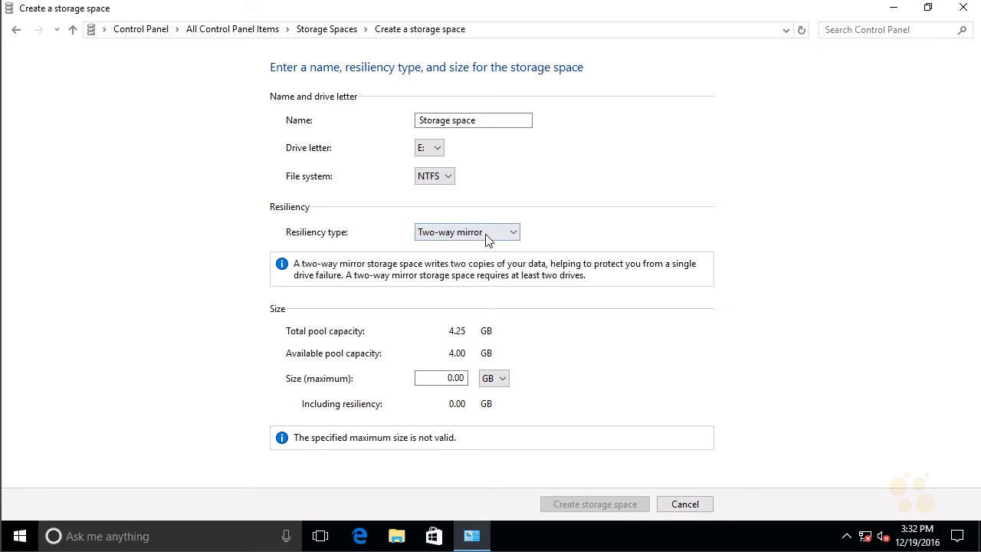
left_click(483, 233)
left_click(479, 271)
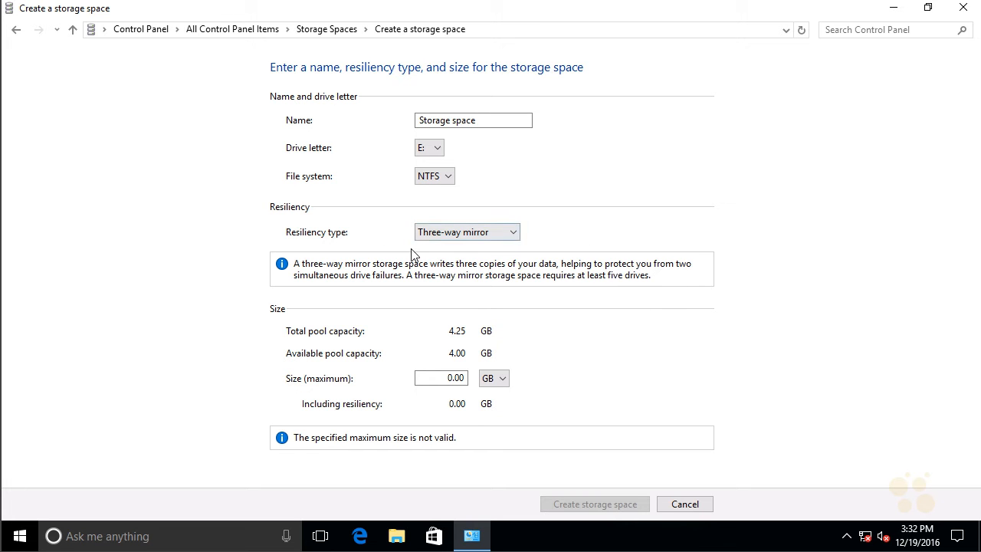
Step: Set the resiliency type to Simple (no resiliency) and create the storage space
left_click(473, 238)
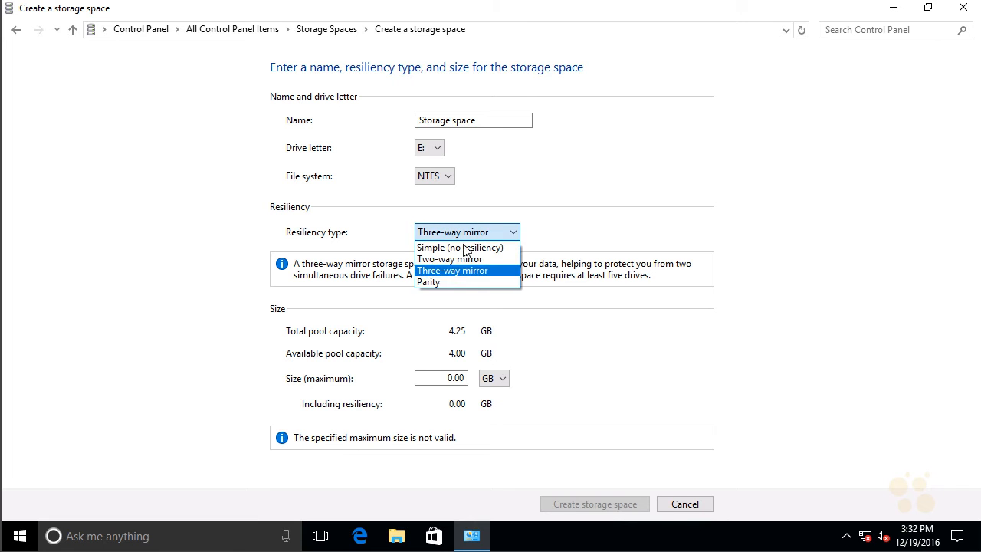
left_click(464, 249)
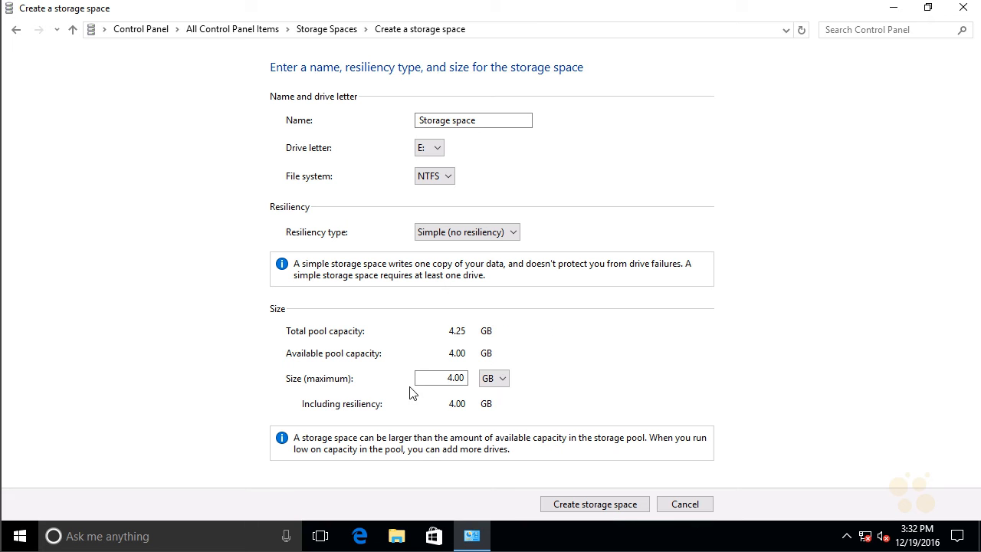
left_click(623, 505)
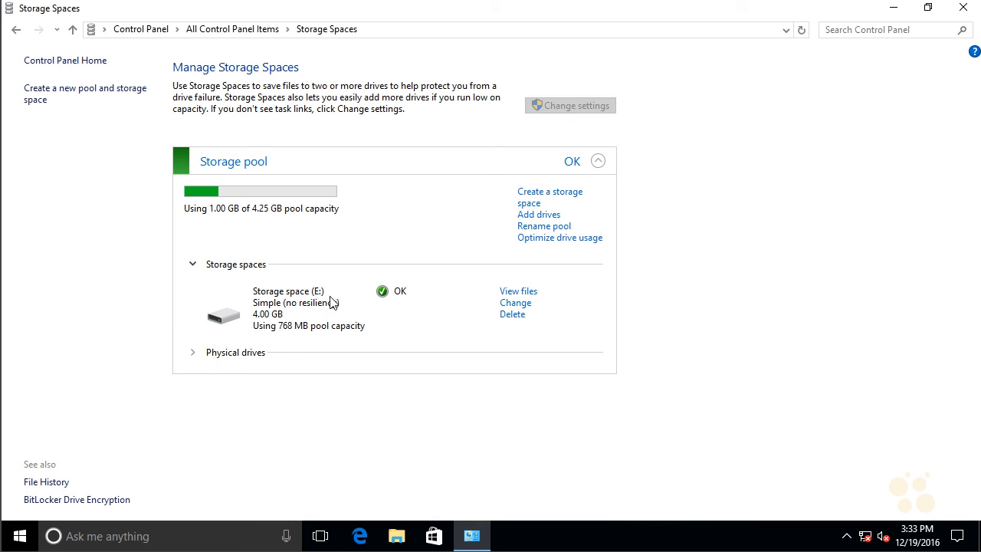
Step: Switch to File Explorer and open the Storage space (E:) drive under This PC
left_click(398, 540)
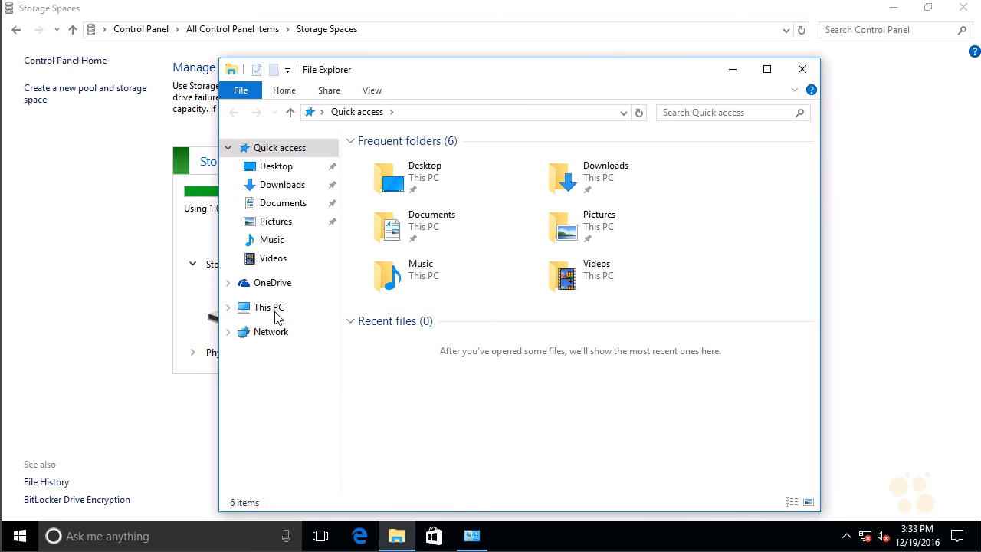
left_click(274, 309)
left_click(653, 363)
double_click(653, 363)
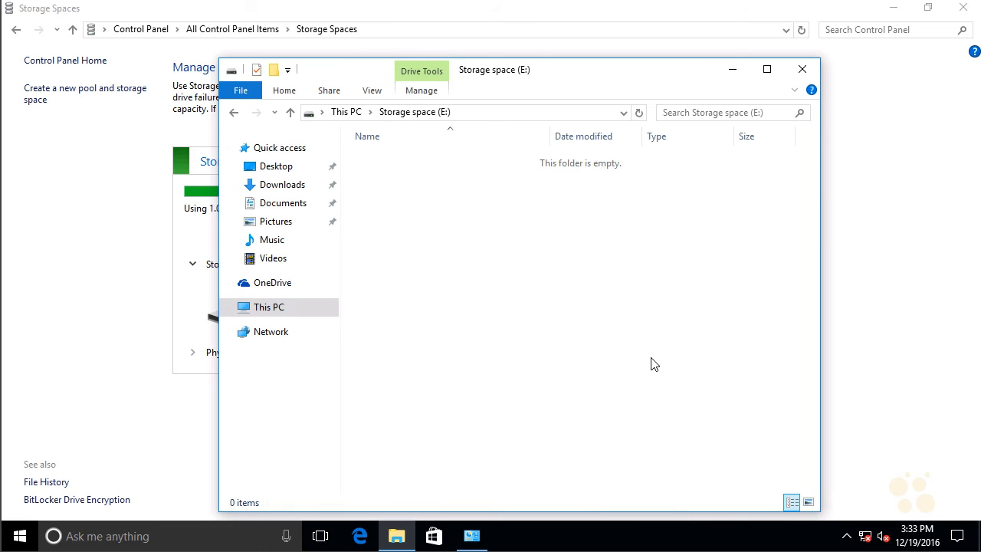
Step: Create a Rich Text Document with the default name on the E: drive and close the File Explorer window
right_click(551, 294)
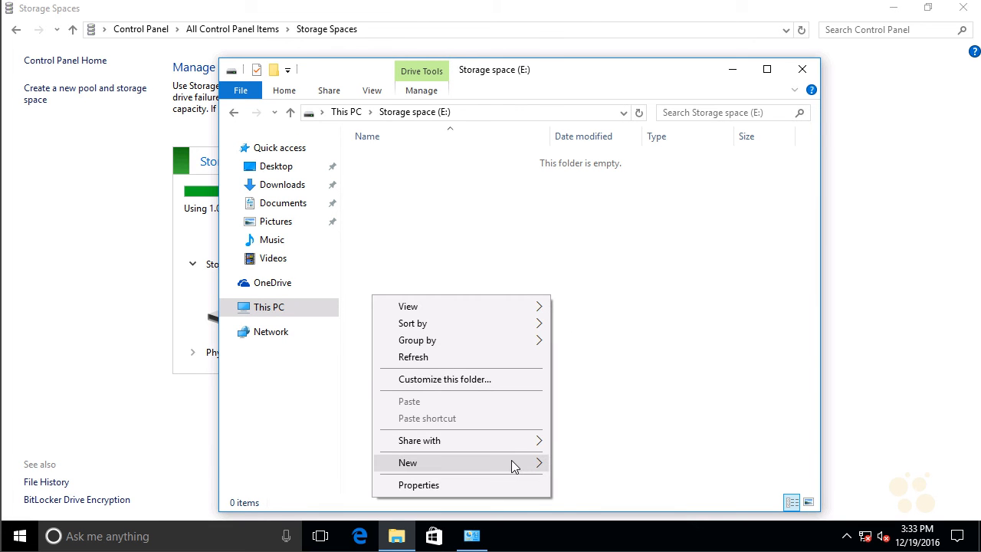
mouse_move(515, 466)
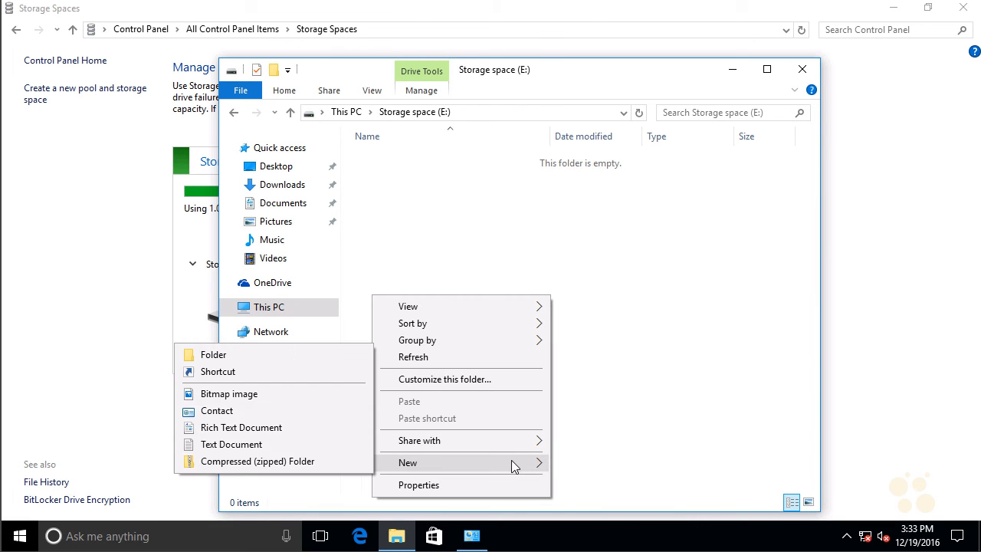
left_click(309, 431)
key("Return")
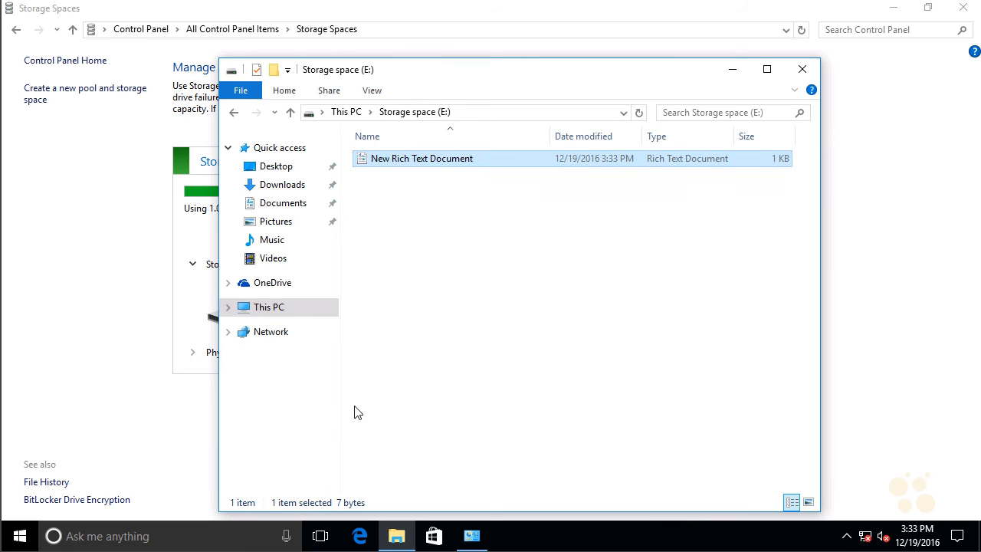
left_click(497, 331)
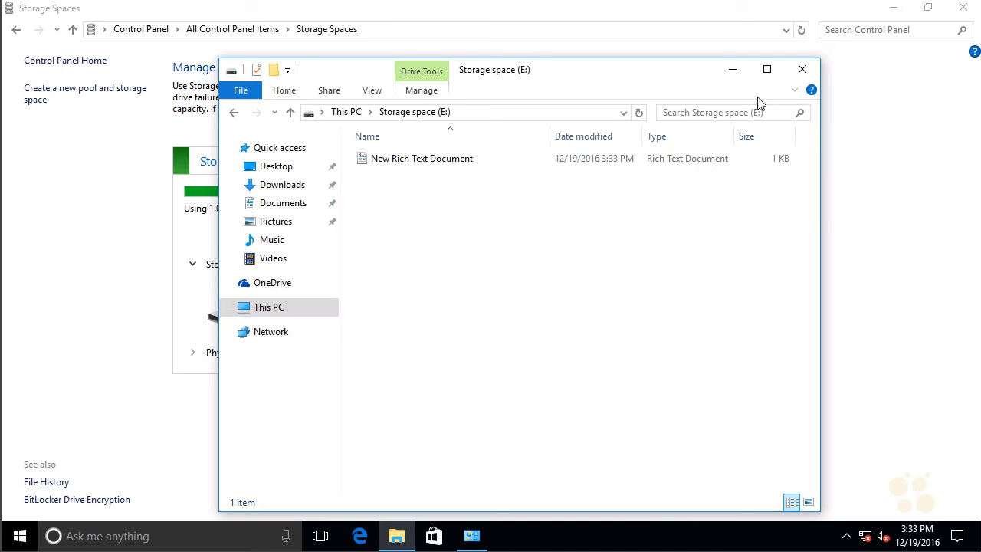
left_click(802, 71)
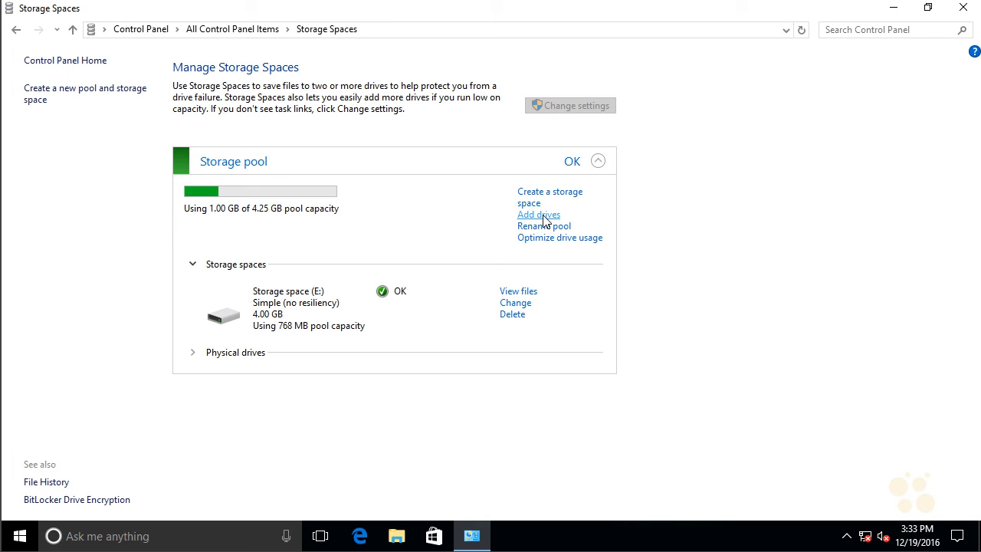
Step: Add Disk 2 to the storage pool with drive usage optimization enabled, and set the storage space's maximum size to 100 GB
left_click(540, 217)
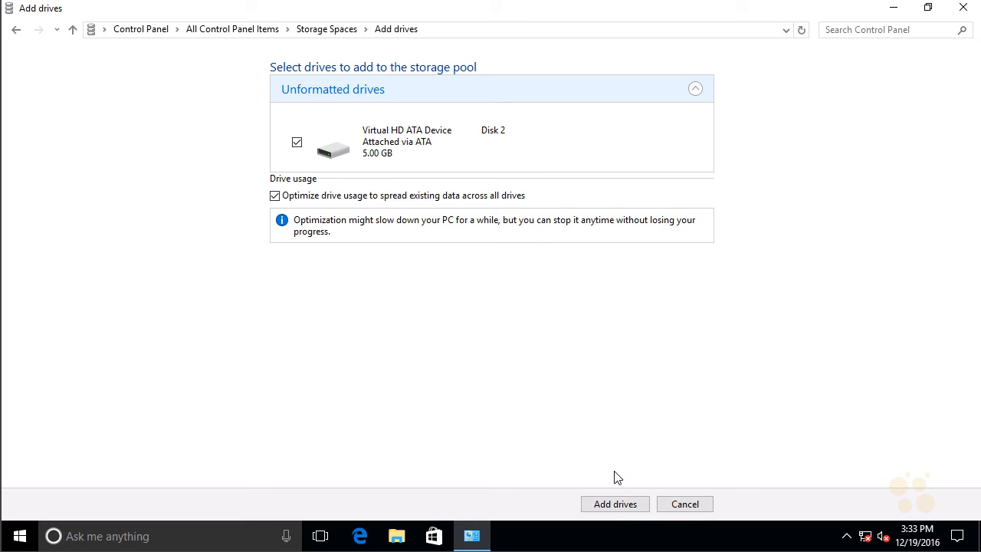
left_click(624, 508)
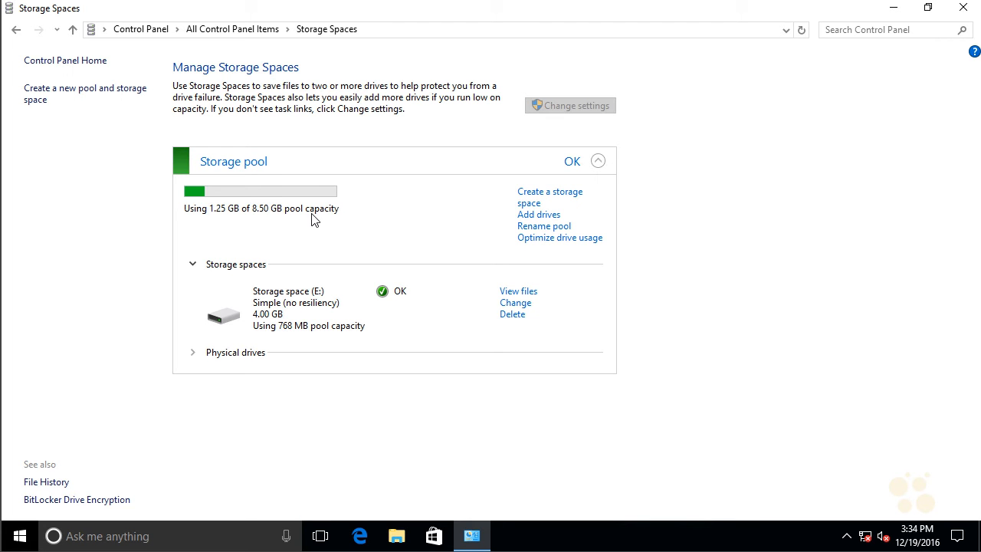
left_click(515, 303)
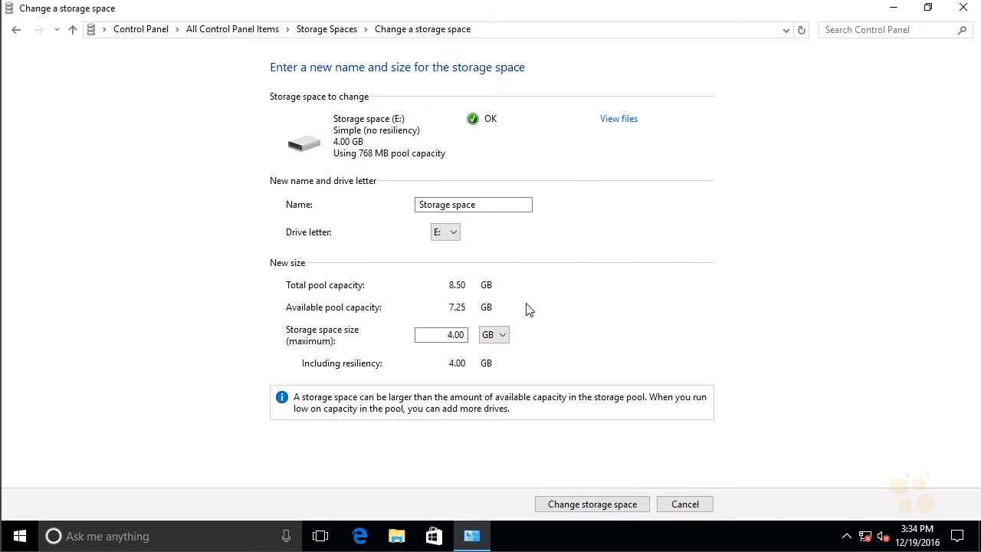
left_click_drag(446, 335, 469, 335)
type("100")
left_click(611, 507)
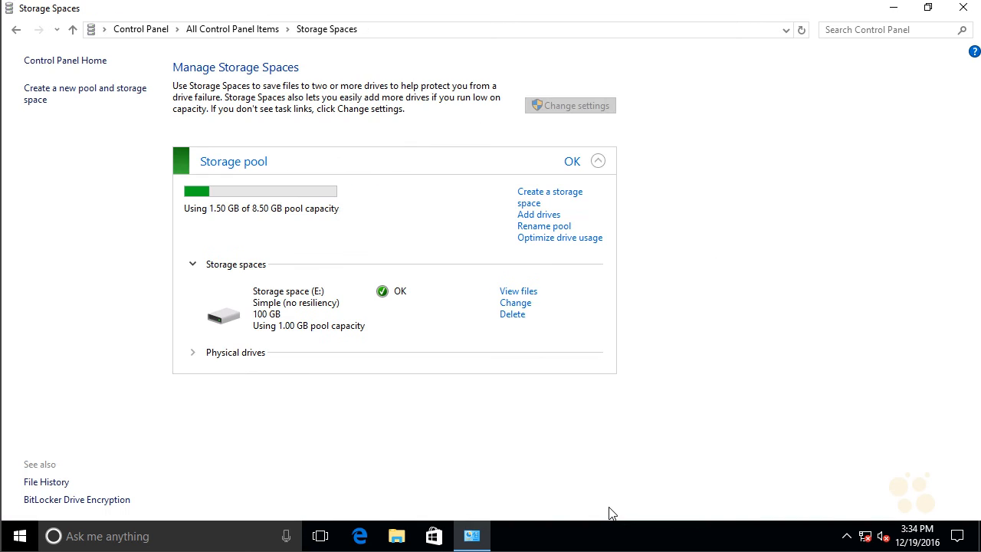
Step: Check the capacity of Storage space (E:) in its properties from File Explorer, and open the drive to view its files
left_click(395, 540)
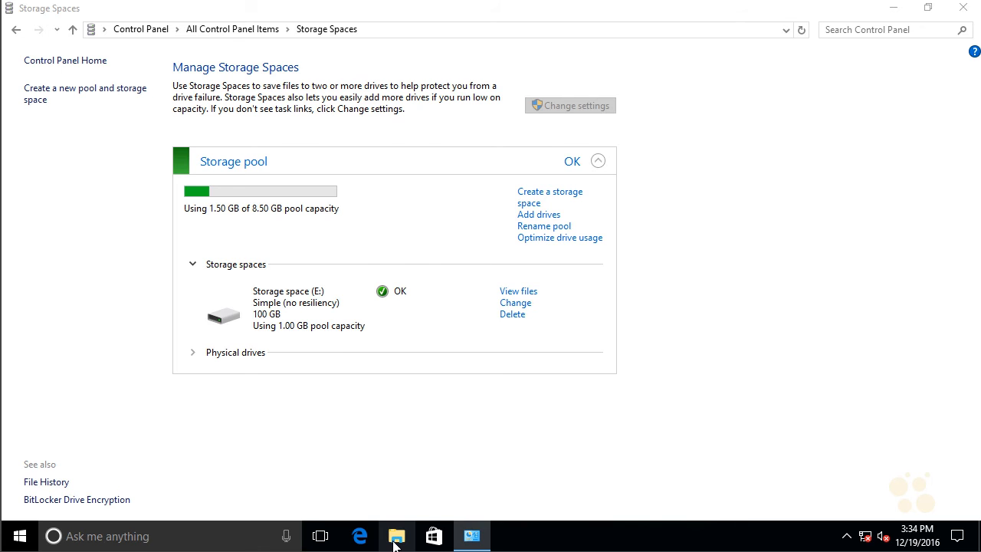
left_click(310, 252)
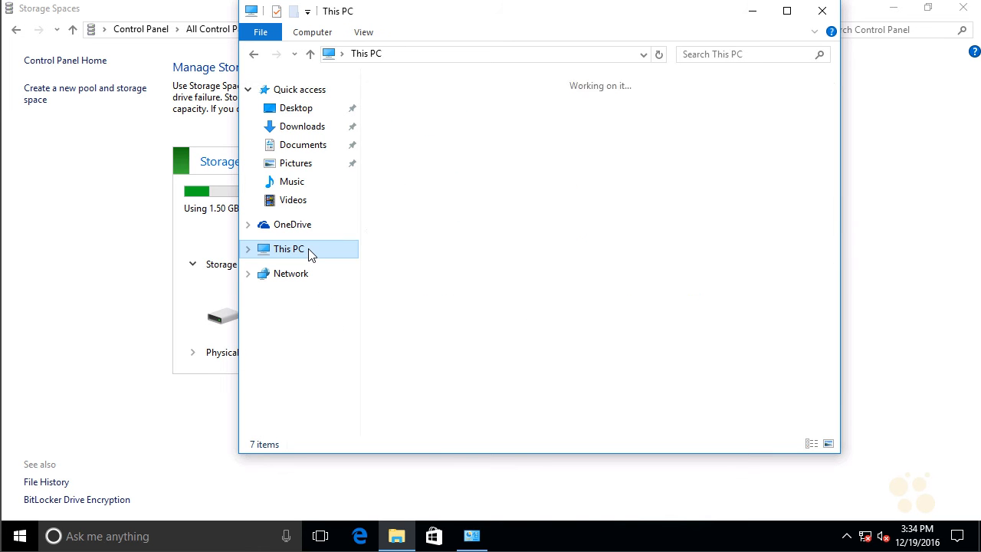
right_click(641, 307)
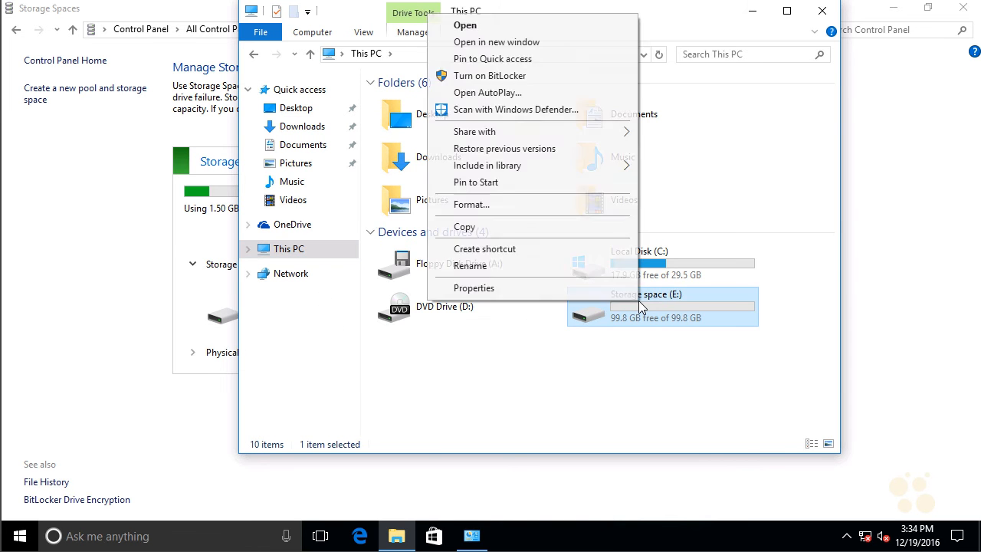
left_click(582, 288)
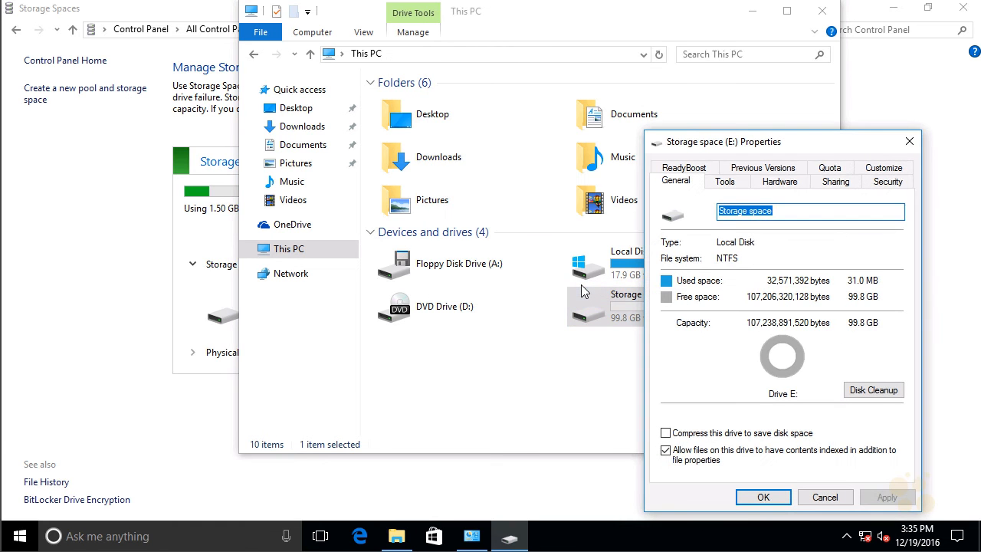
left_click_drag(828, 147, 571, 100)
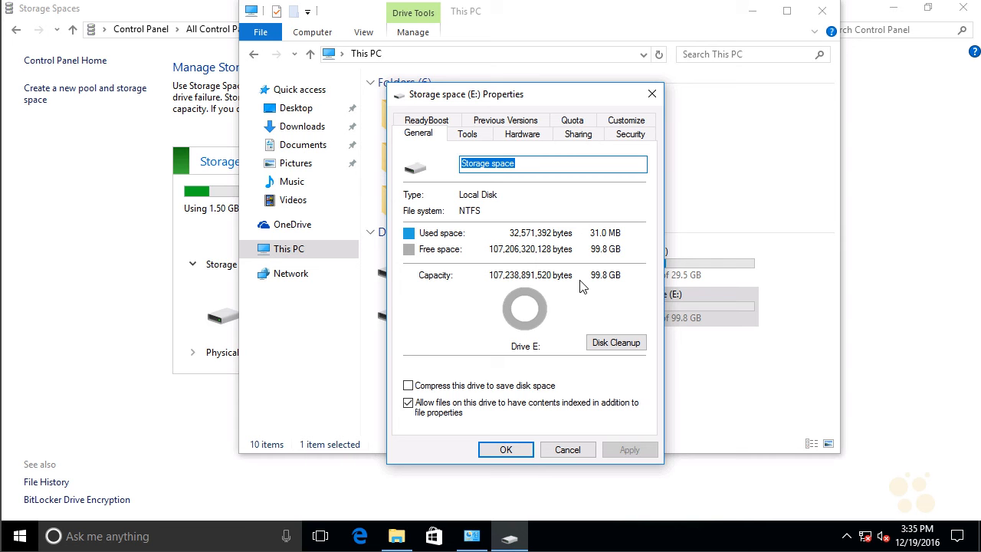
left_click(579, 449)
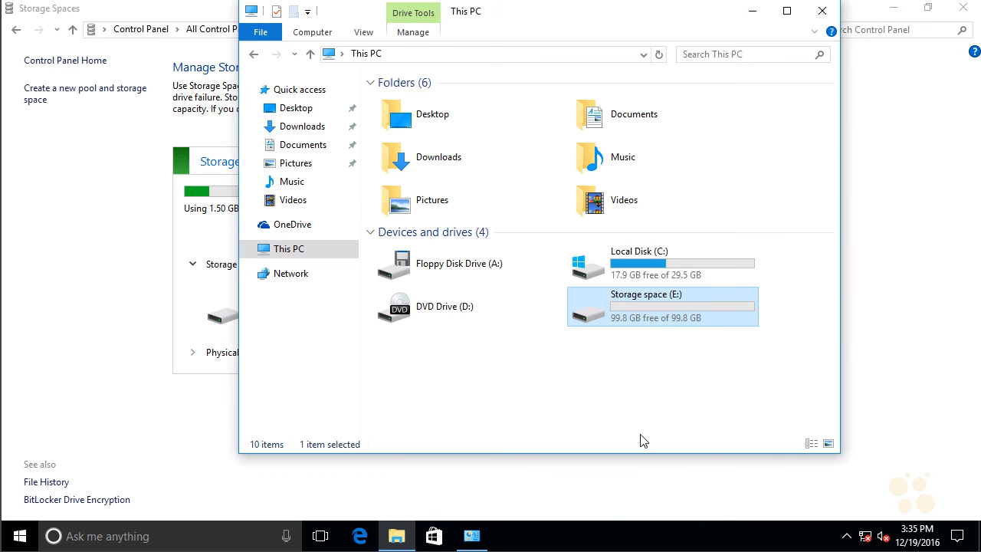
double_click(657, 309)
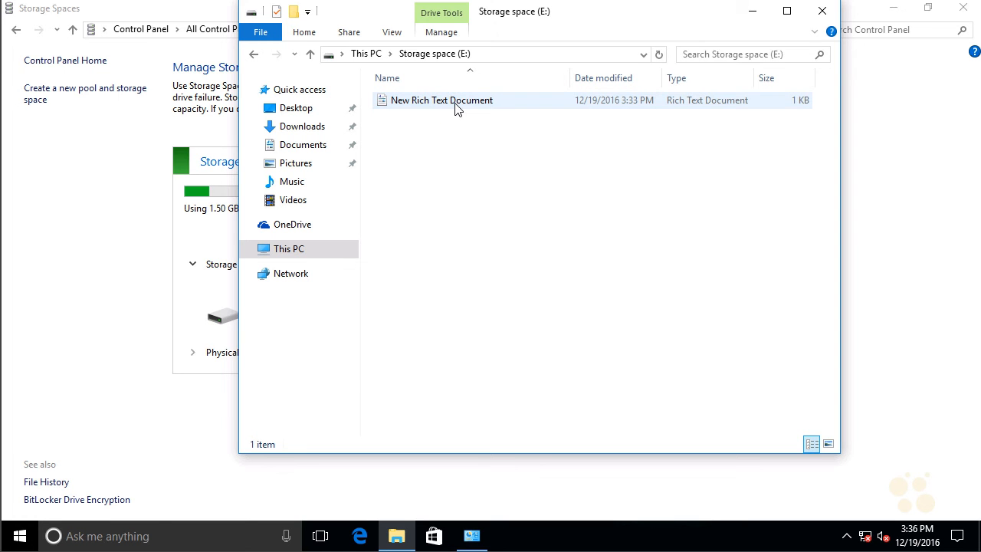
Step: Close File Explorer, prepare the first physical drive in the storage pool for removal, and remove it from the pool
left_click(821, 12)
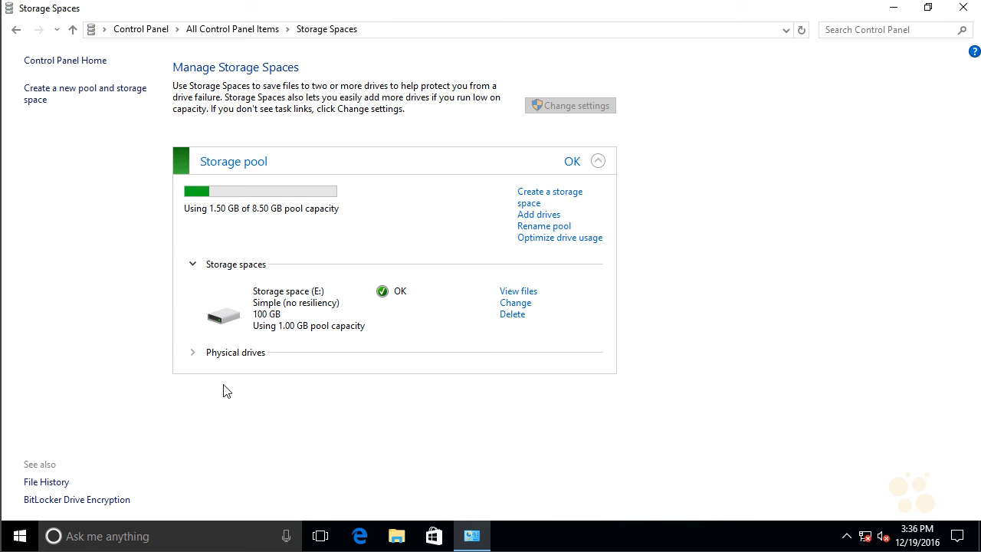
left_click(193, 355)
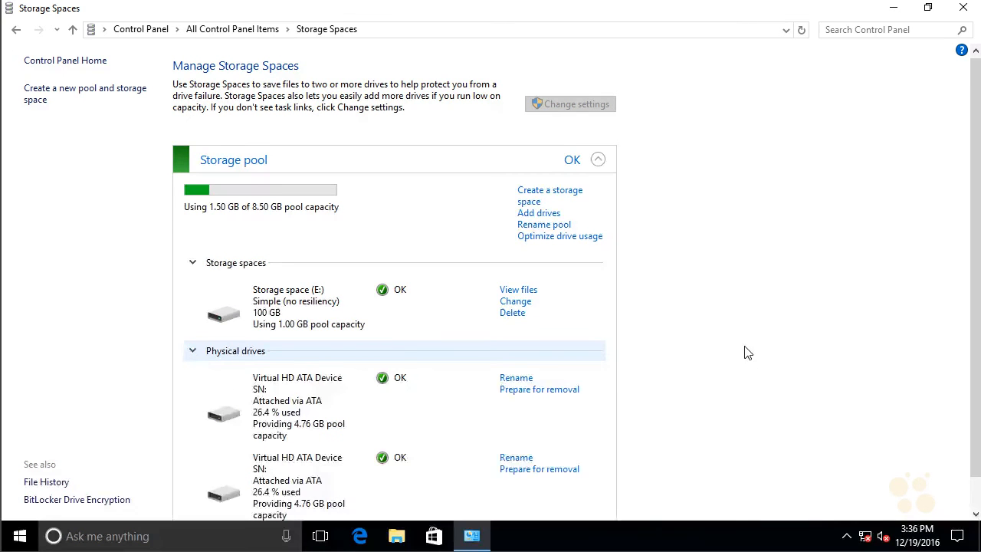
scroll(745, 351, "down", 1)
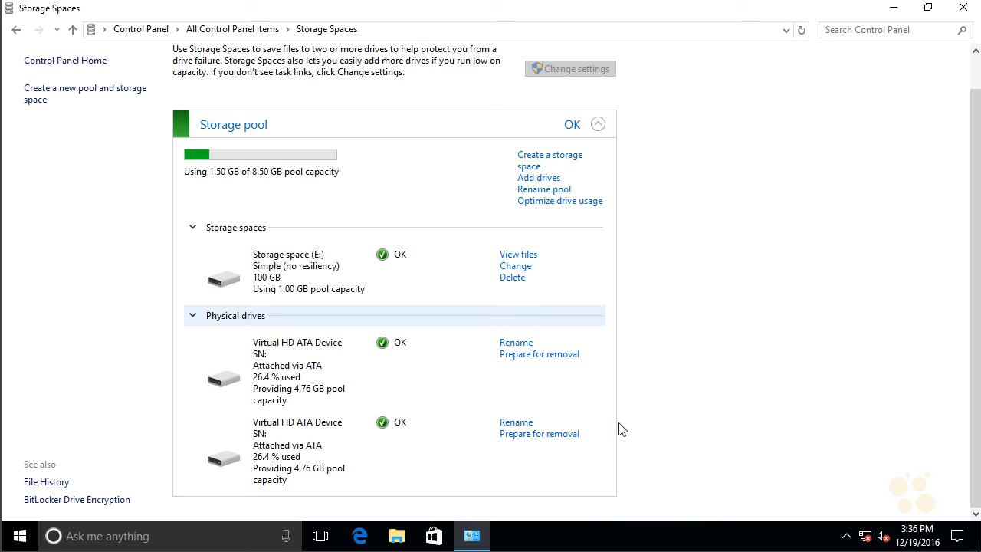
left_click(552, 355)
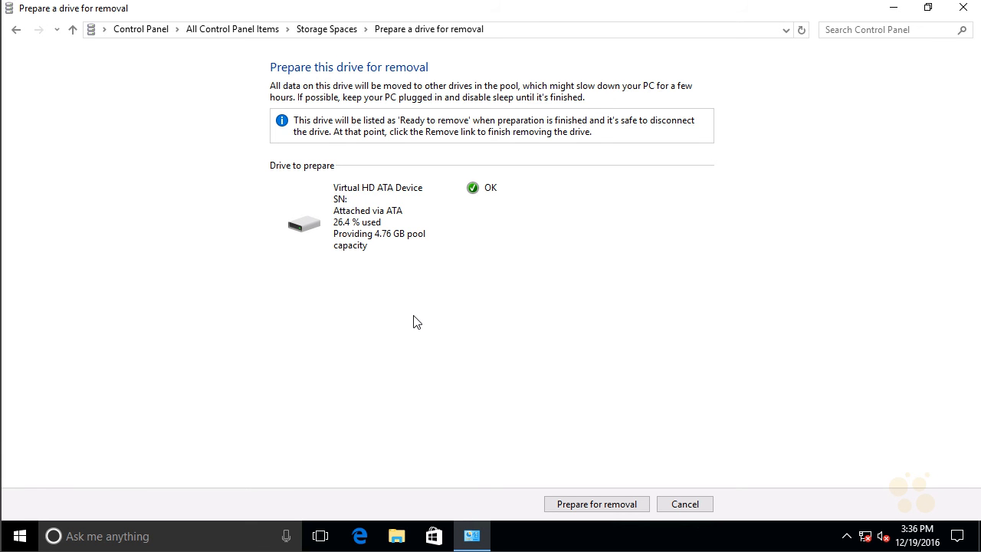
left_click(593, 502)
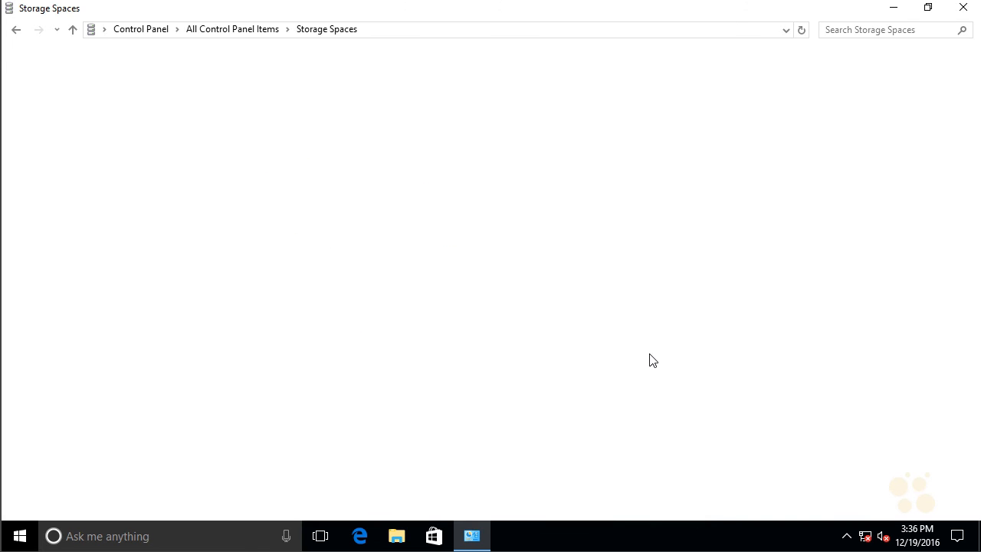
scroll(782, 339, "down", 1)
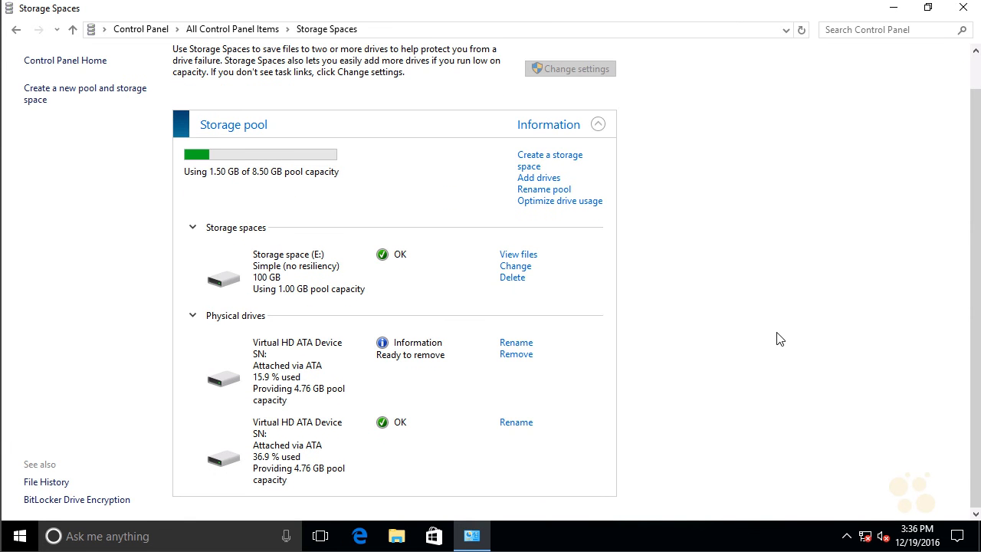
left_click(519, 355)
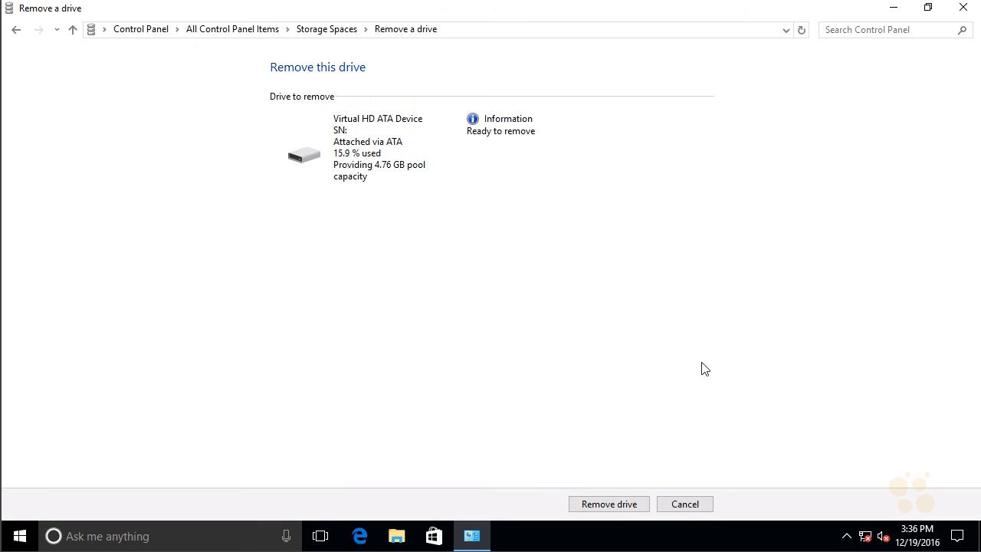
left_click(624, 505)
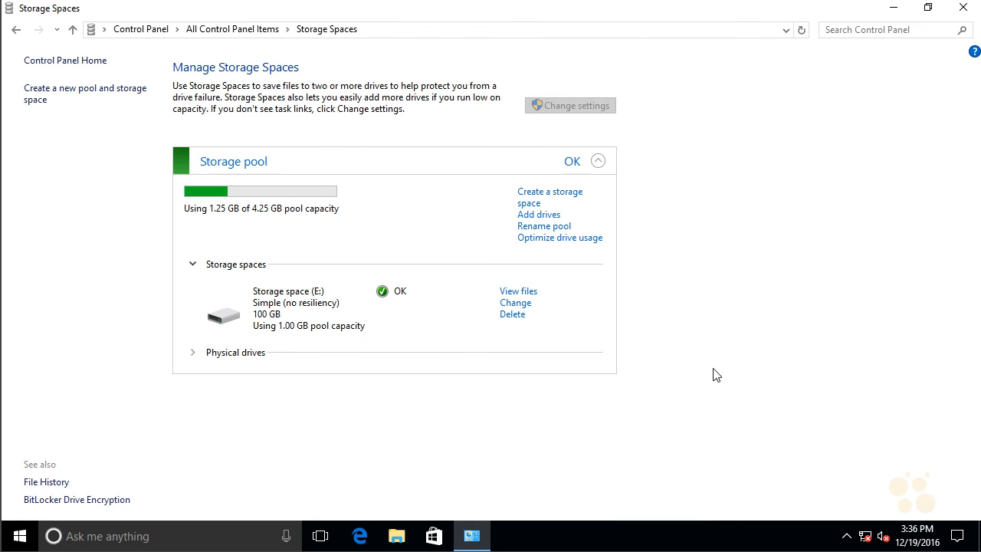
Step: Check in File Explorer that the Rich Text Document on Storage space (E:) is still there, and close the window
left_click(395, 536)
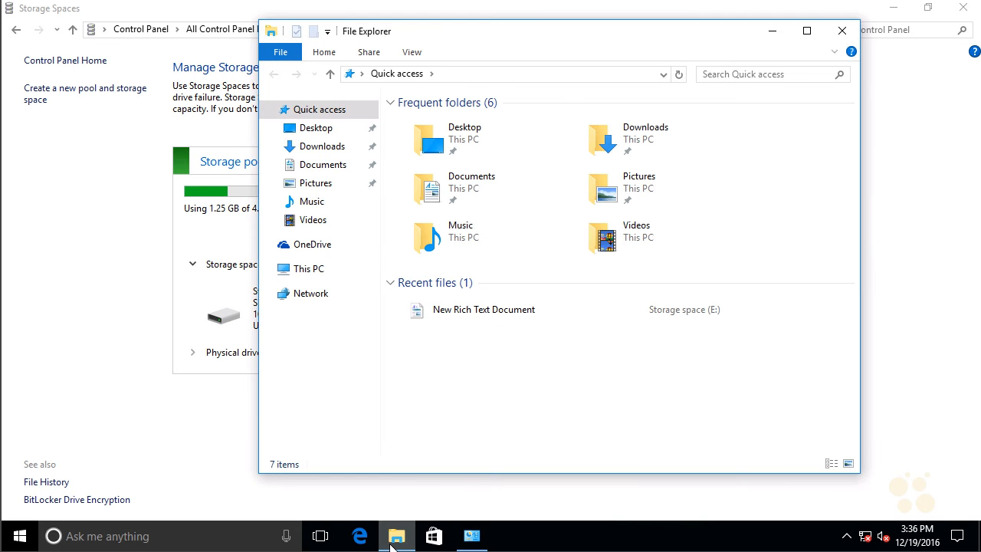
left_click(329, 276)
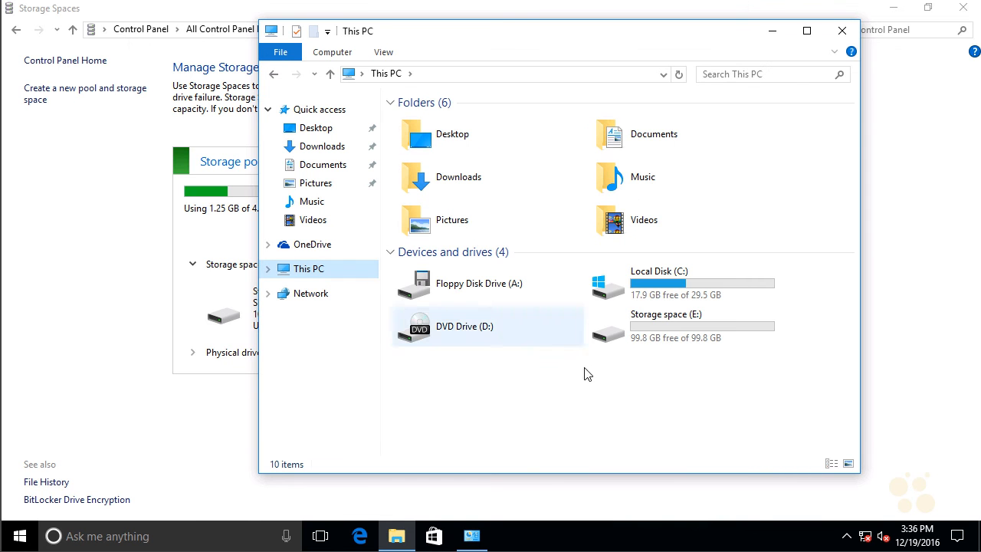
left_click(676, 326)
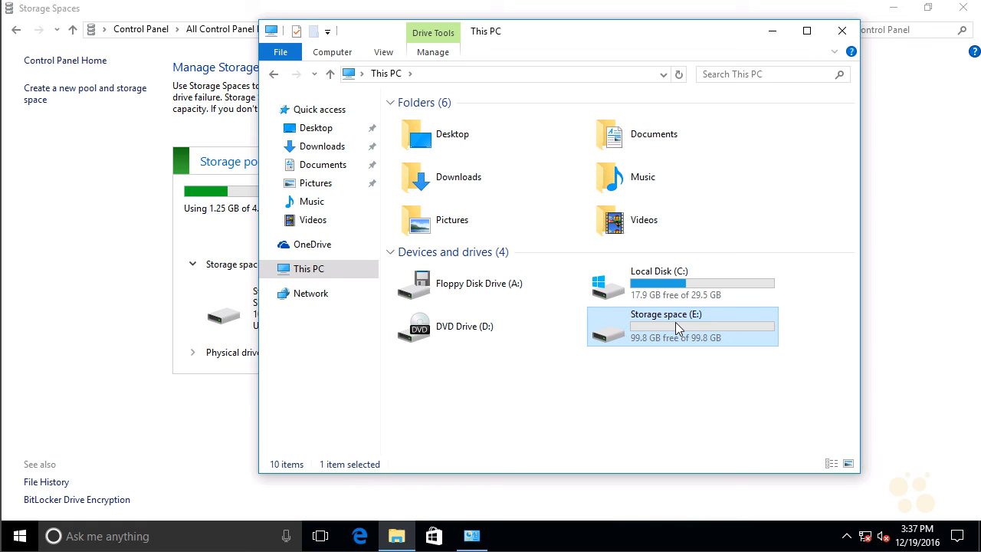
double_click(675, 322)
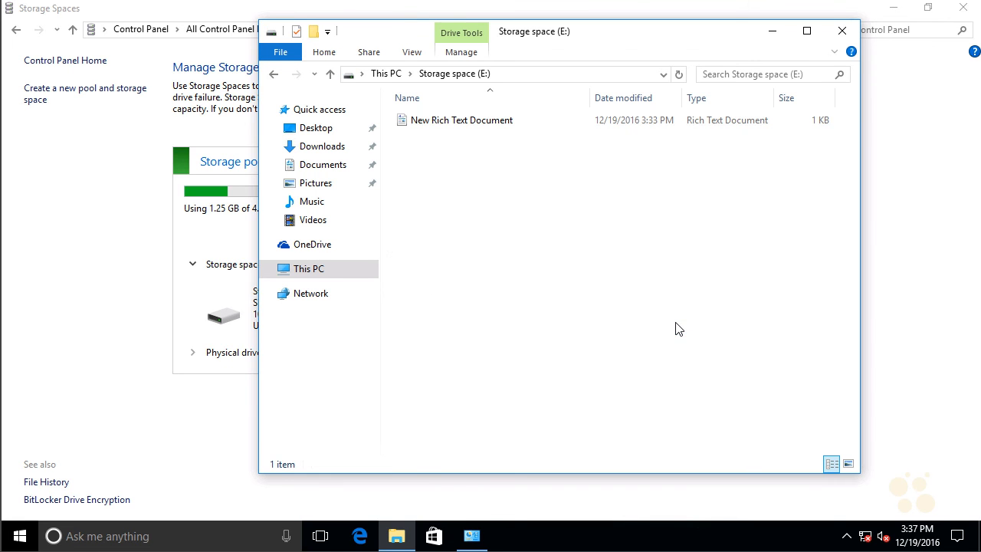
left_click(478, 126)
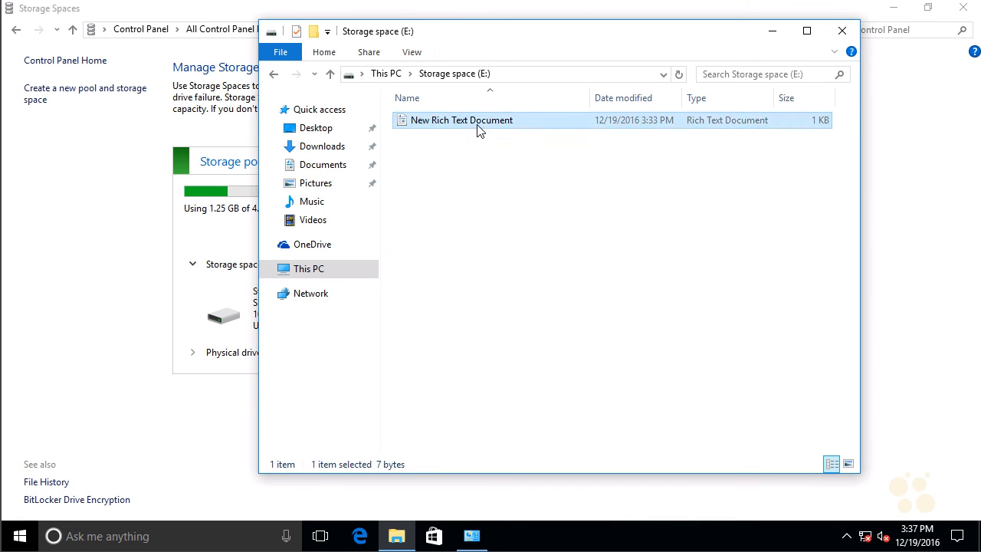
left_click(842, 32)
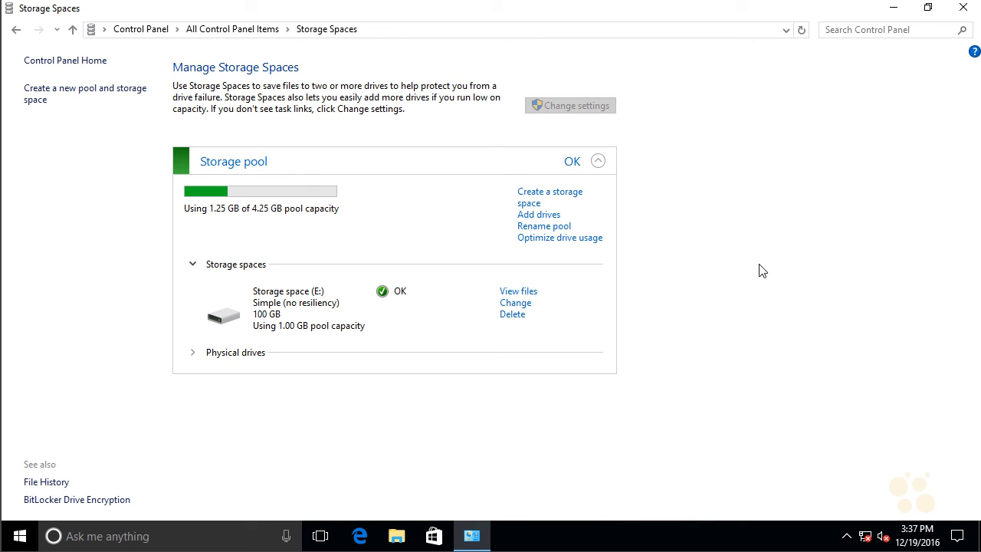
Step: Delete Storage space (E:) and the storage pool that contained it
left_click(515, 316)
left_click(587, 503)
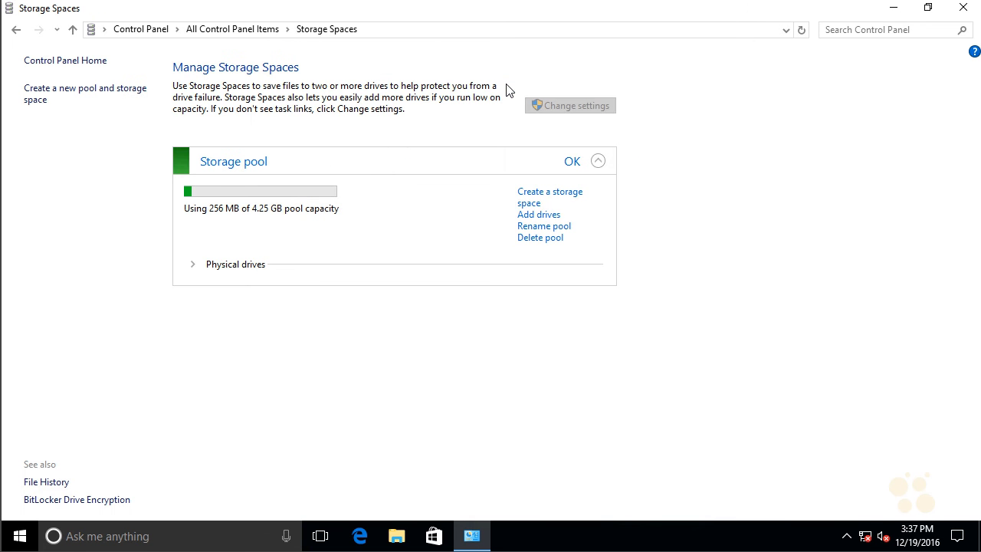
left_click(535, 239)
left_click(624, 507)
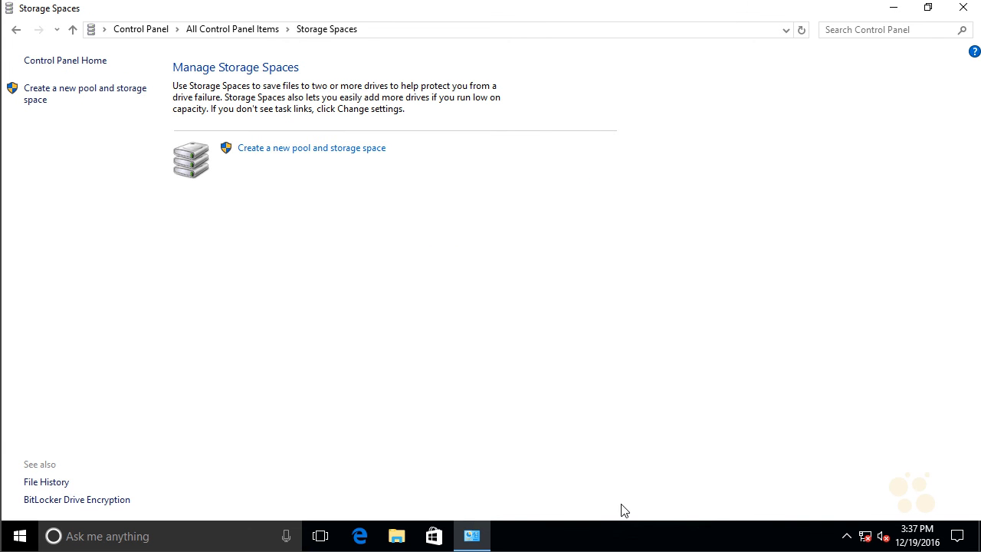
Step: Open Disk Management in a maximized window and examine the state of the former pool disks
right_click(31, 536)
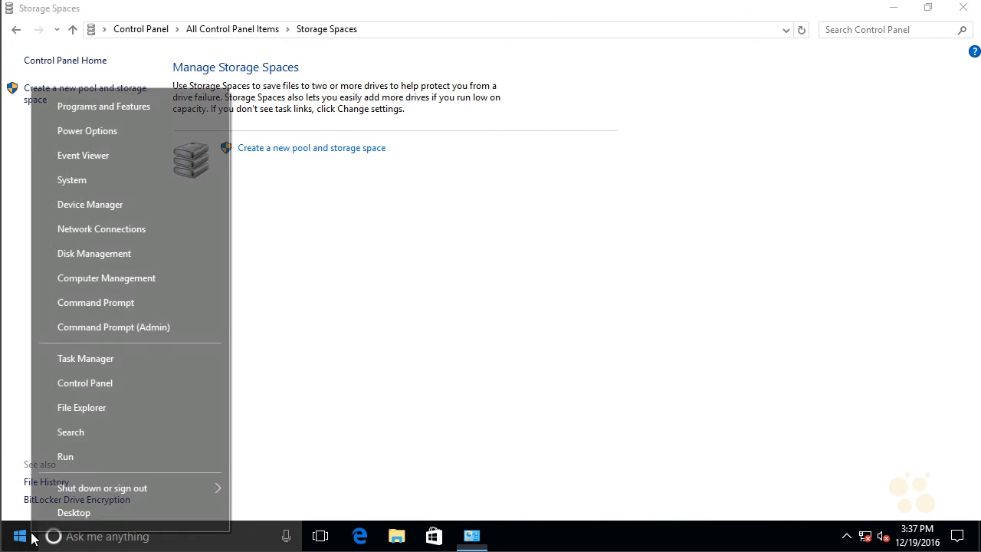
left_click(130, 253)
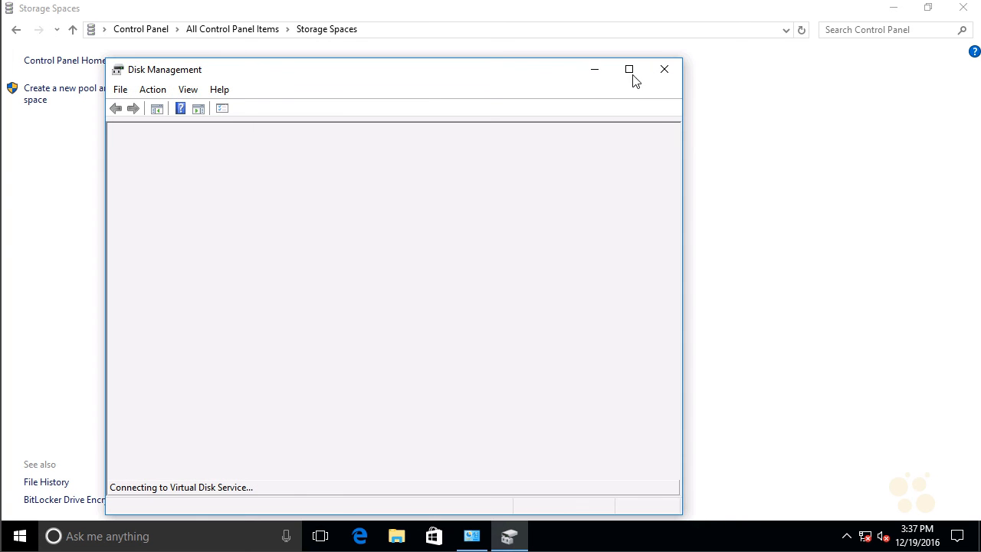
left_click(631, 71)
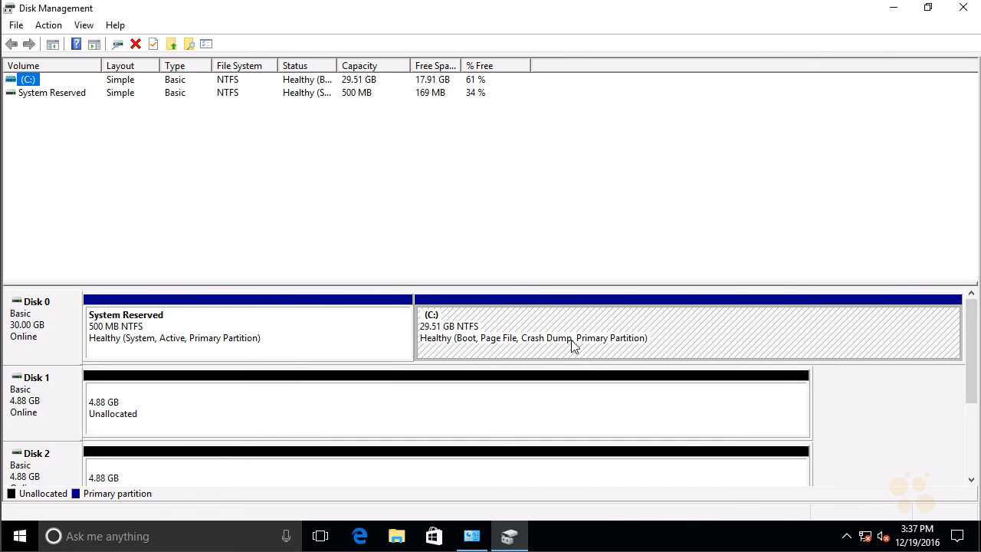
left_click_drag(971, 331, 972, 368)
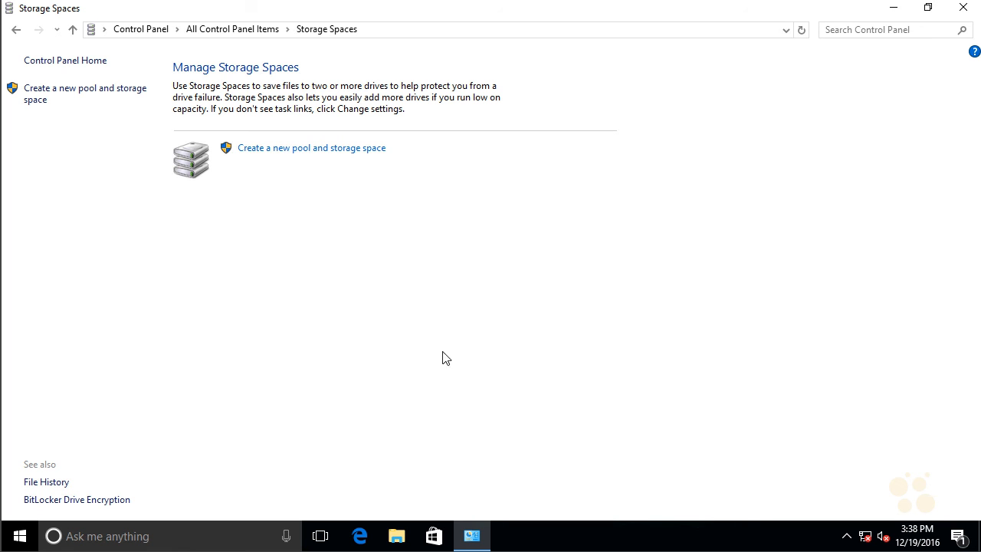
Step: Create a new storage pool from Disk 1 and Disk 2, allowing Storage Spaces Settings to make changes
left_click(364, 152)
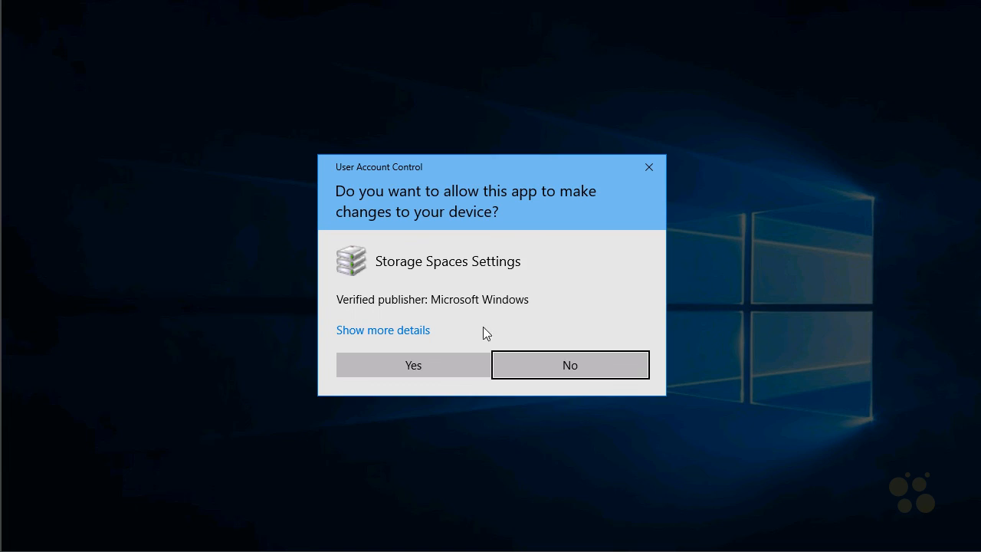
left_click(472, 366)
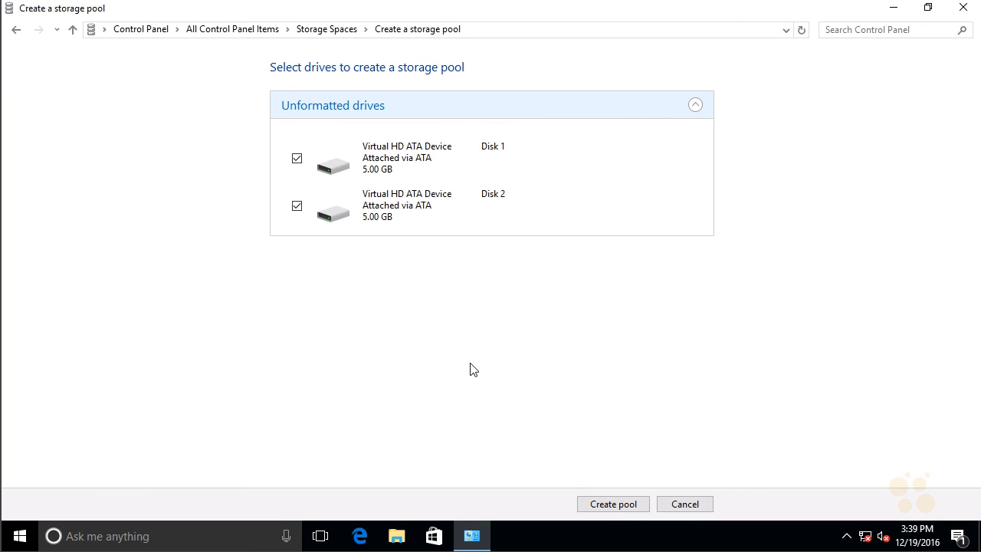
left_click(613, 505)
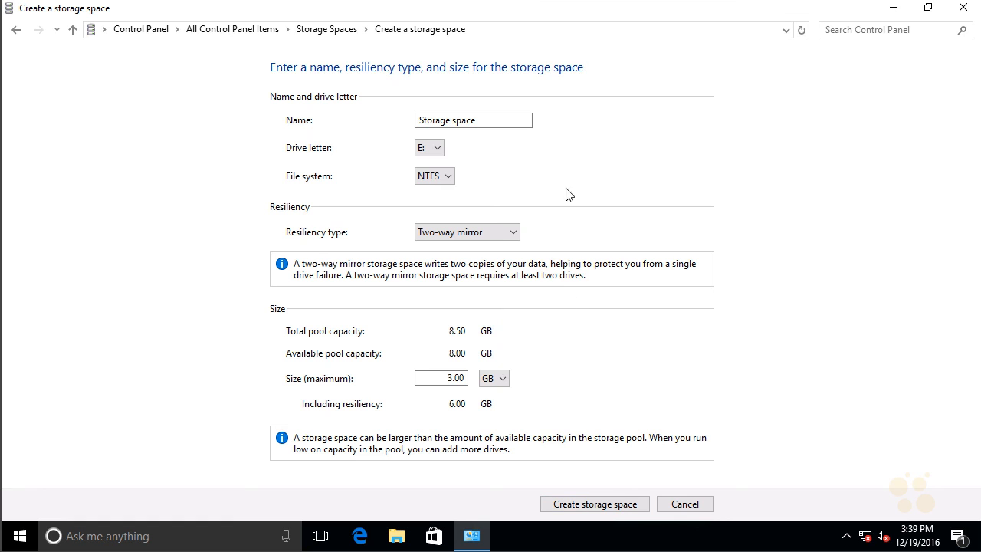
Step: Try the Three-way mirror and Parity resiliency types for the new storage space, keeping the NTFS file system
left_click(438, 179)
left_click(462, 172)
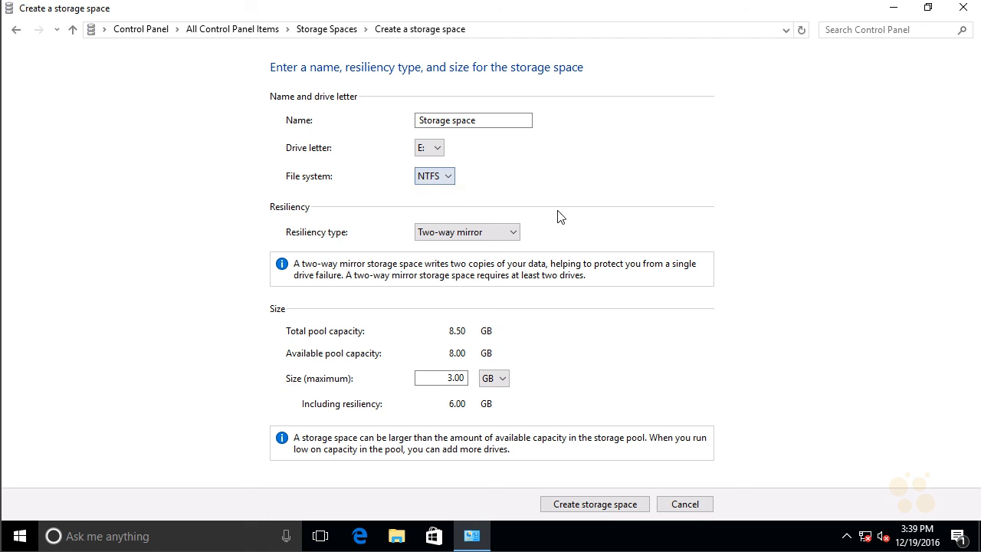
left_click(493, 230)
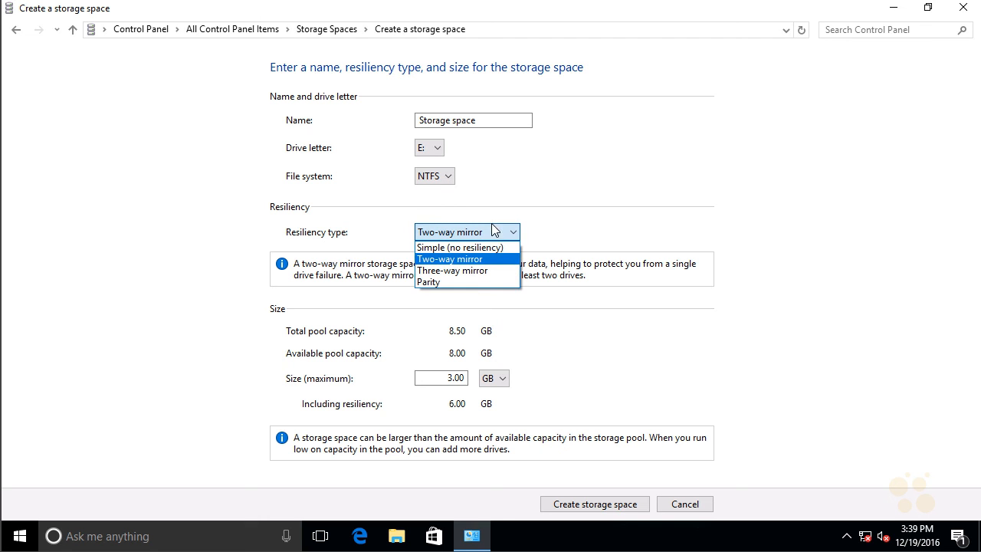
left_click(471, 271)
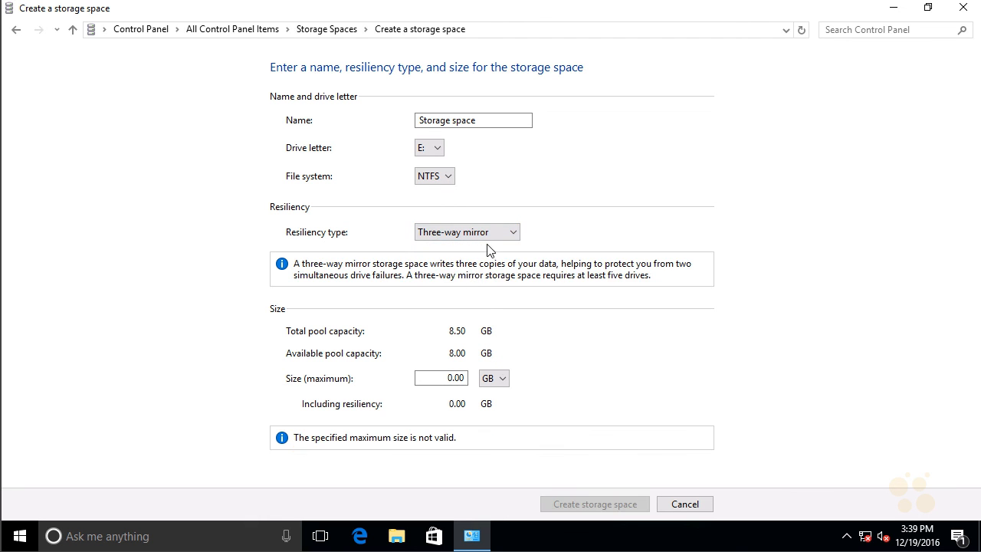
left_click(483, 239)
left_click(472, 282)
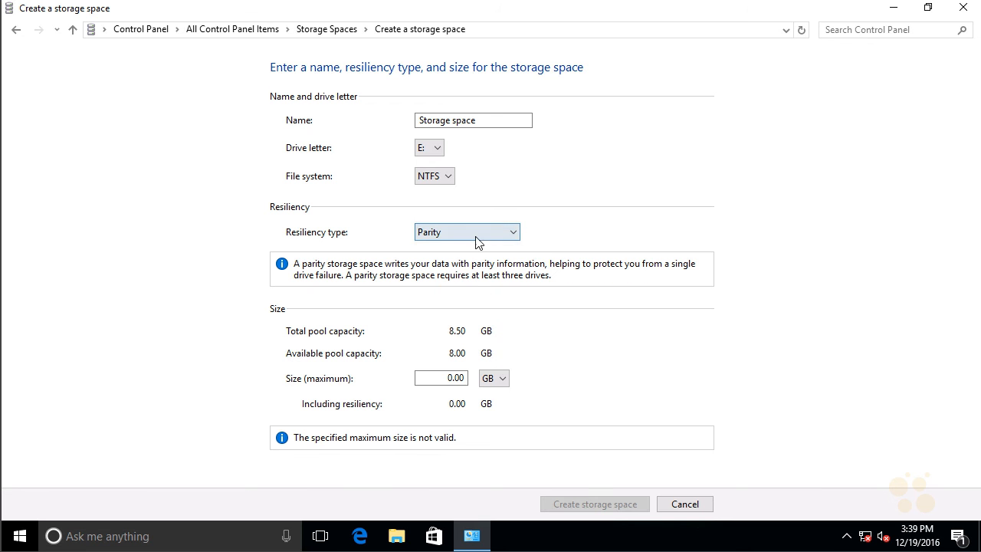
Step: Set the new storage space's maximum size to 500 GB
left_click(460, 380)
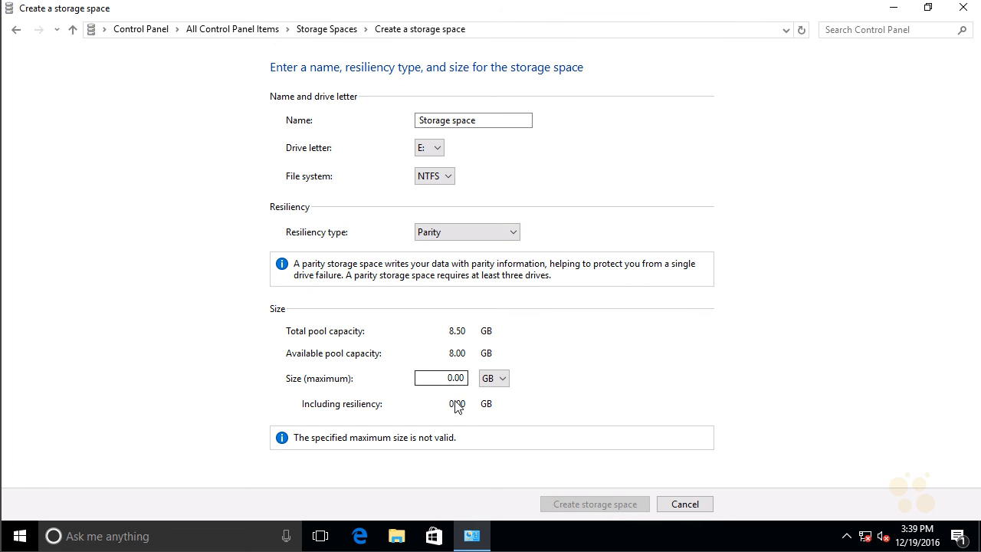
double_click(442, 384)
type("500")
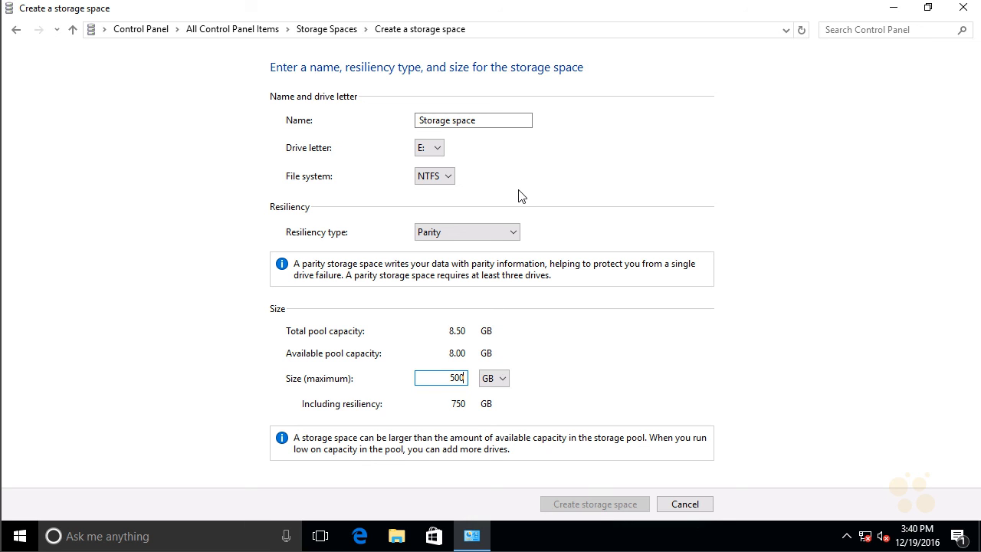
Step: Set the file system to REFS and the resiliency type to Two-way mirror, and create the storage space
left_click(447, 178)
left_click(442, 202)
left_click(480, 239)
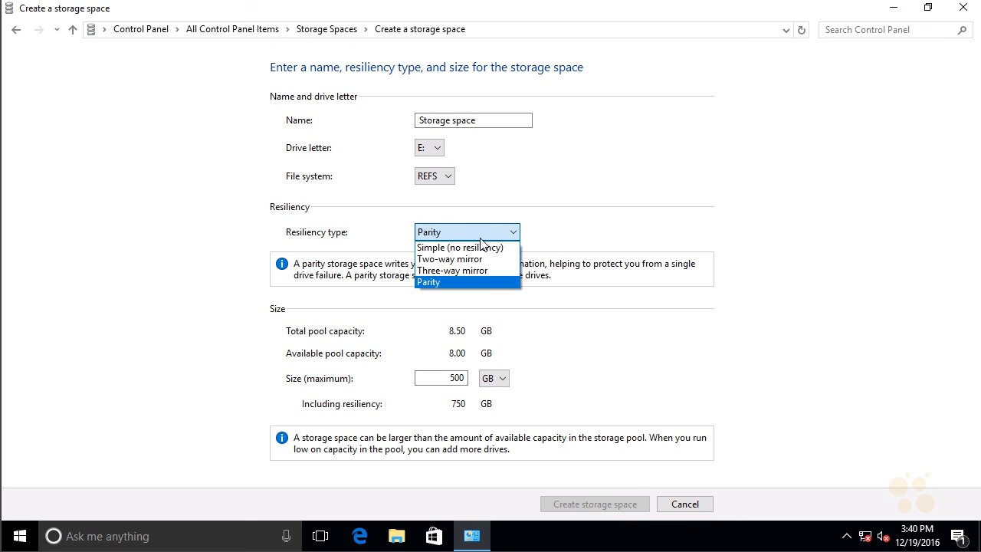
left_click(476, 260)
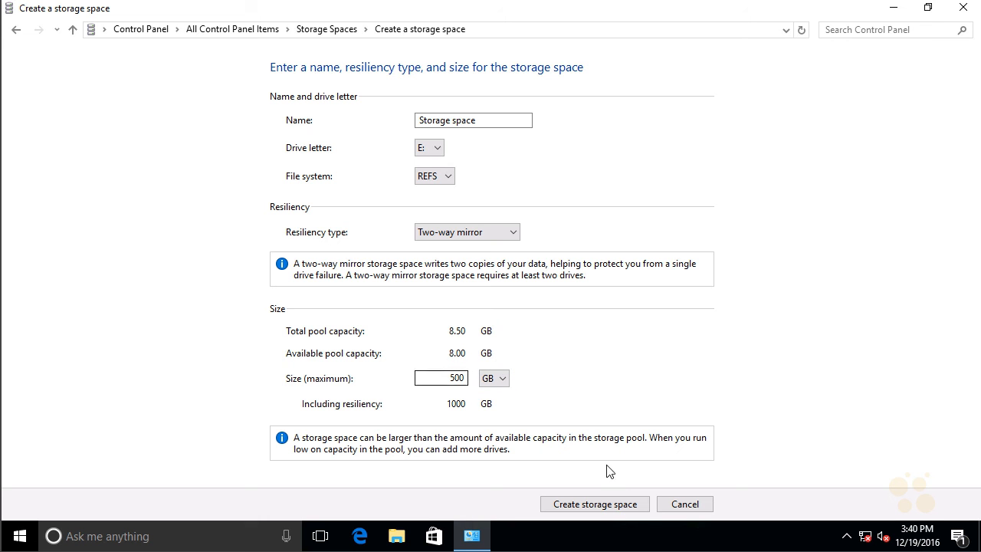
left_click(625, 507)
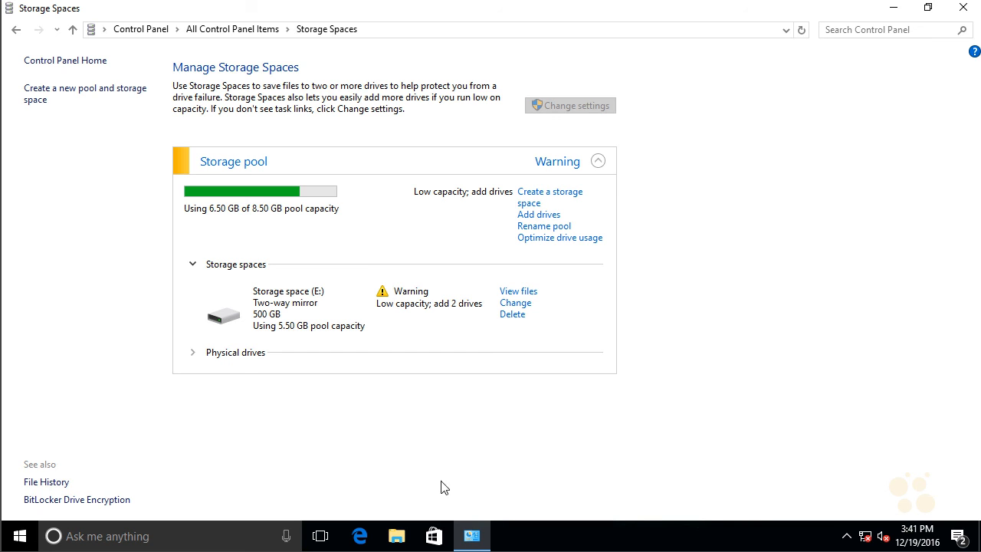
Step: Switch to File Explorer, open Storage space (E:) under This PC, and create a Rich Text Document with the default name there
left_click(400, 536)
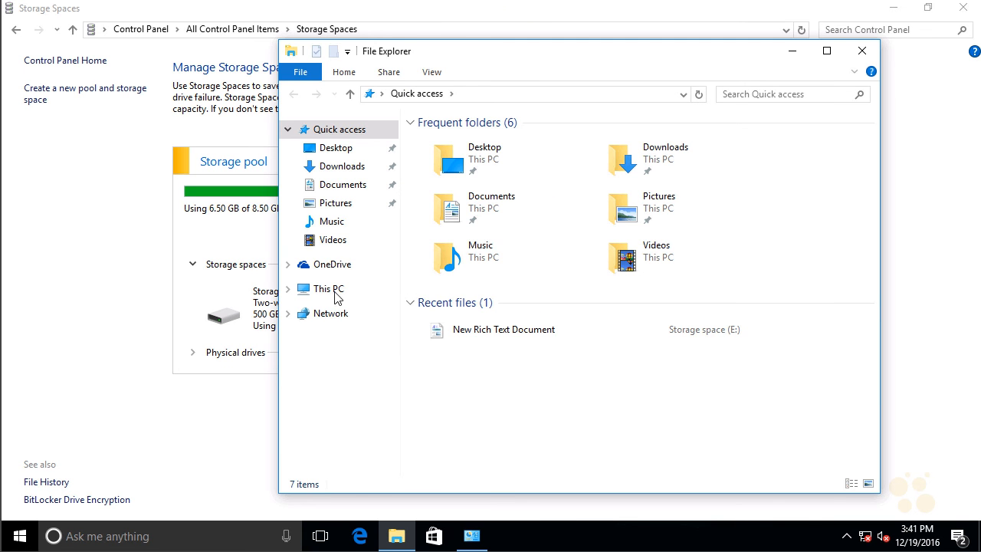
left_click(335, 292)
left_click(707, 360)
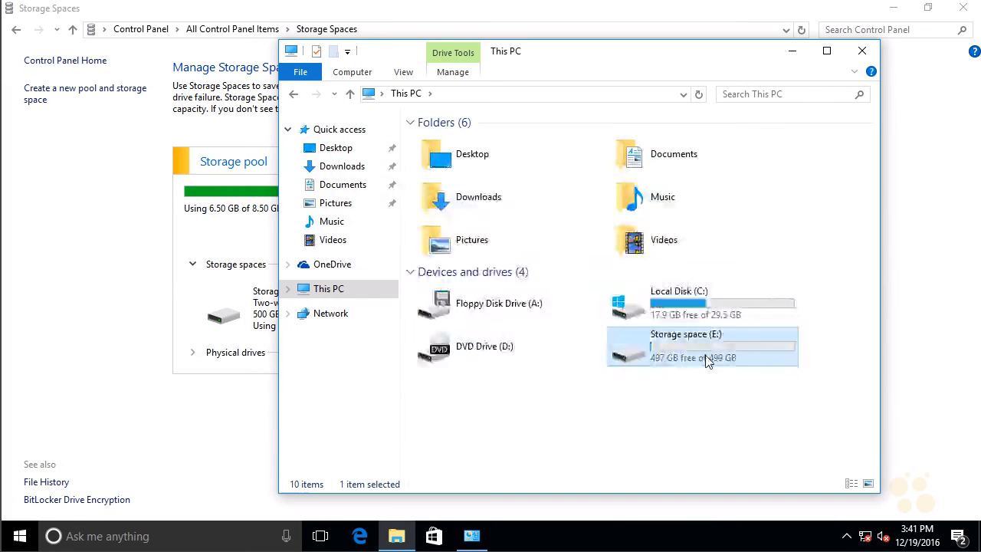
double_click(707, 360)
right_click(609, 271)
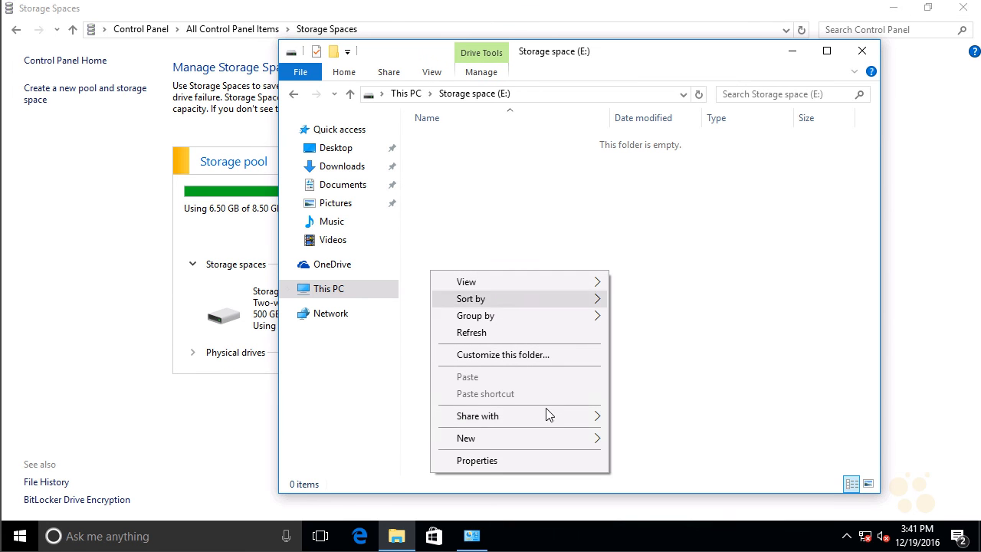
mouse_move(550, 434)
left_click(368, 403)
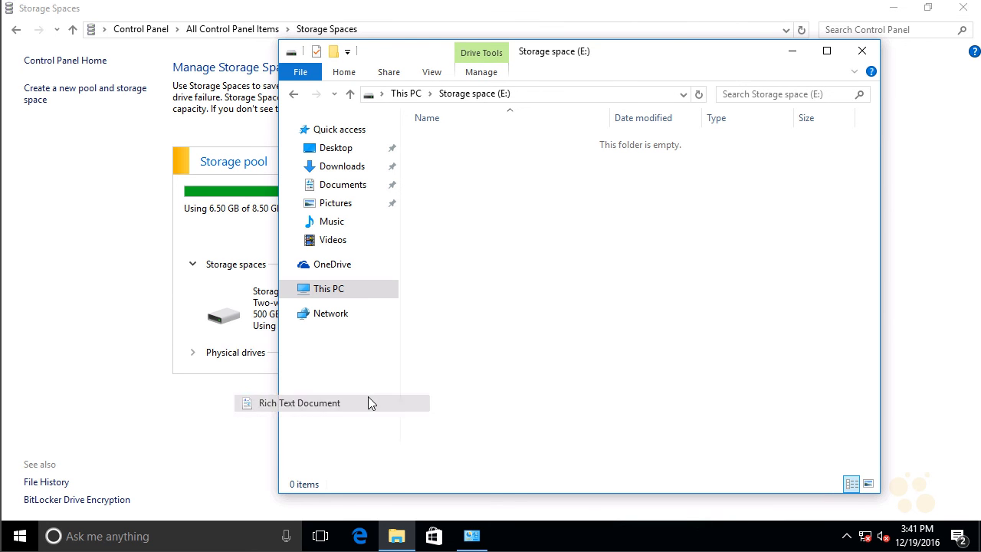
key("Return")
left_click(653, 372)
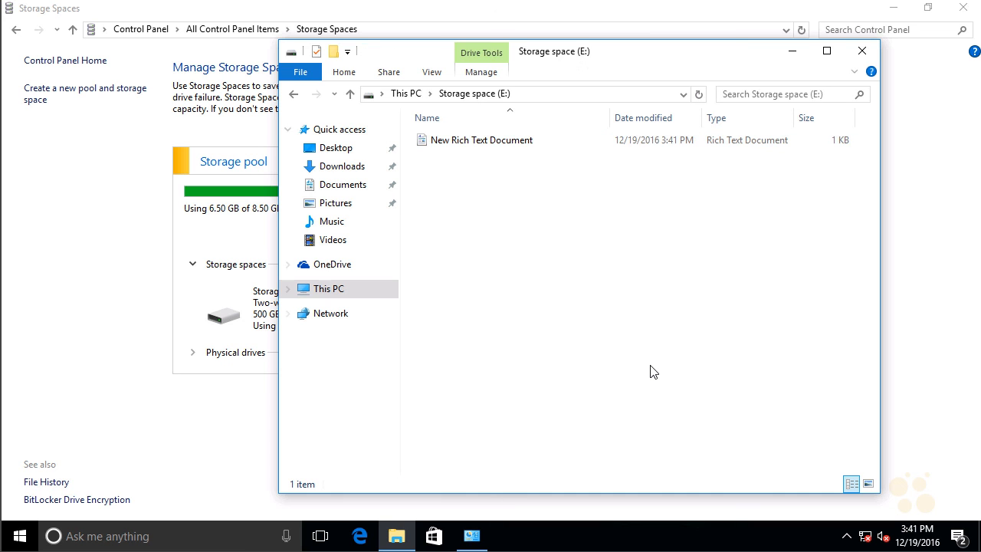